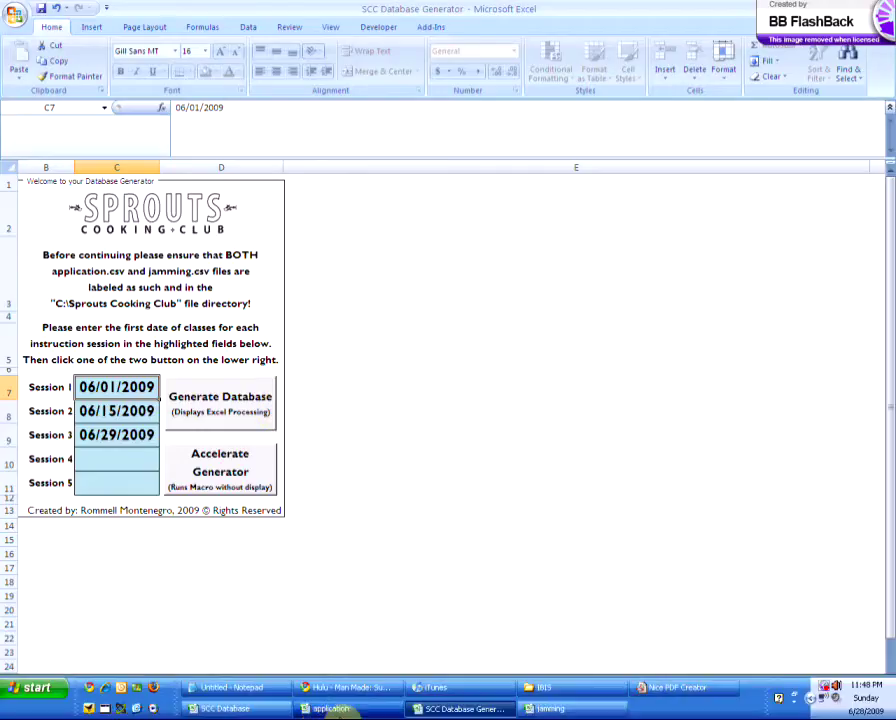
# - Review the student records in the application workbook, widening column B slightly, and close it without saving changes
pyautogui.click(340, 710)
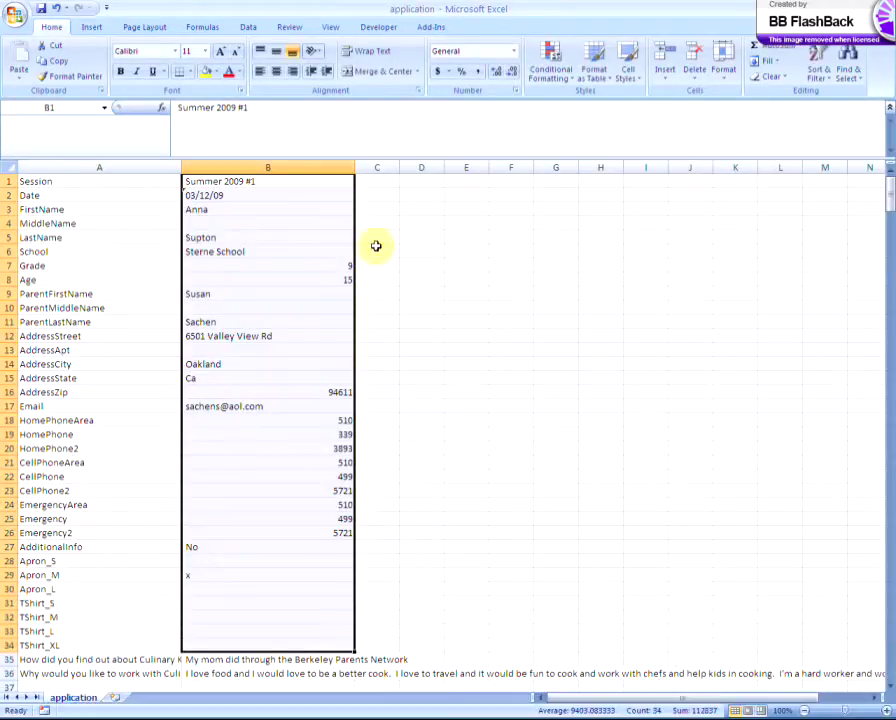
pyautogui.moveTo(353, 167); pyautogui.dragTo(376, 168)
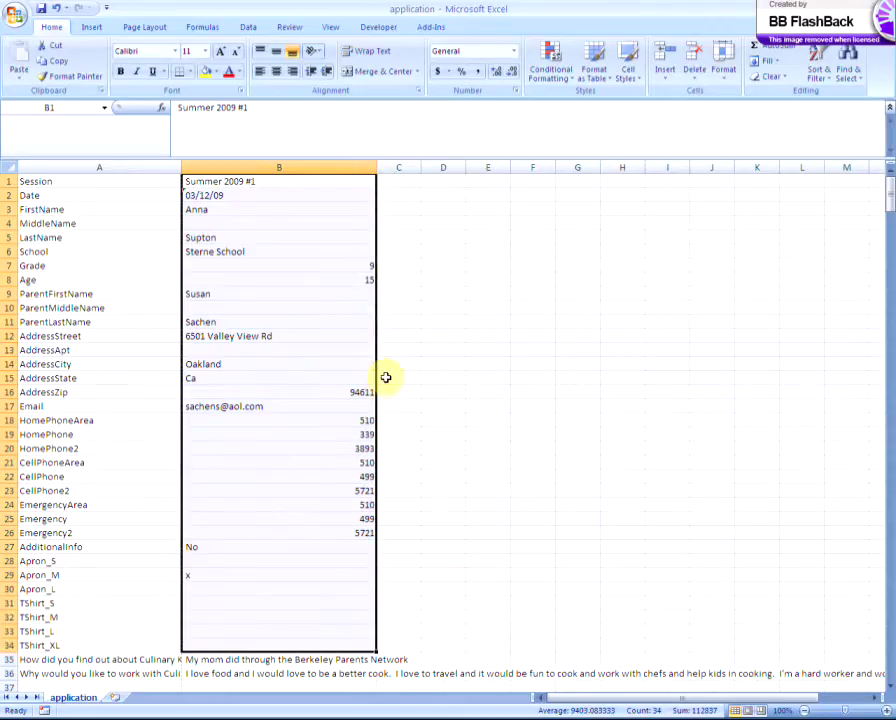
pyautogui.scroll(-12, 278, 276)
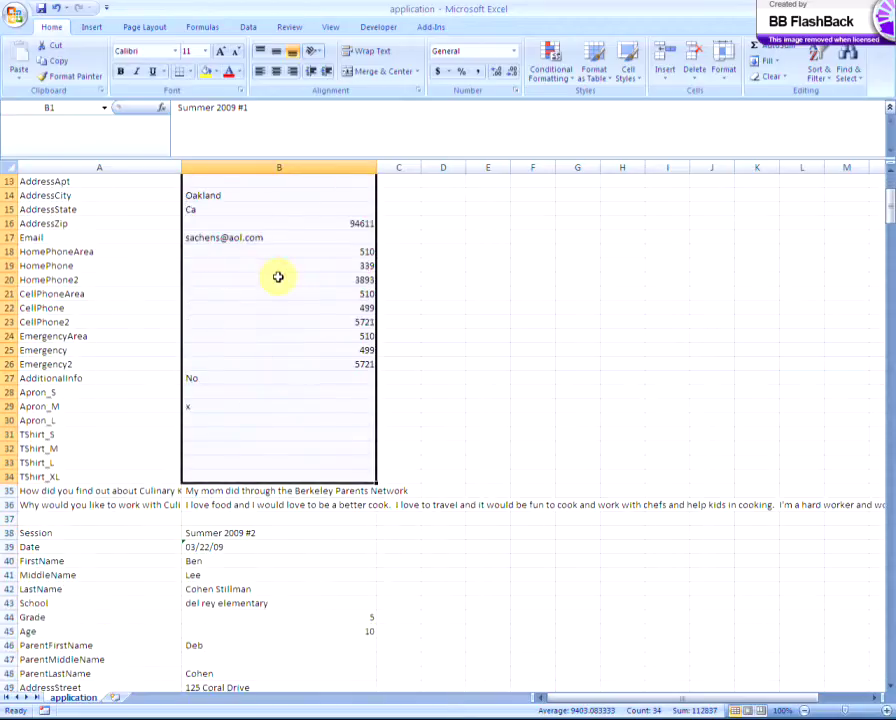
pyautogui.scroll(-5, 278, 277)
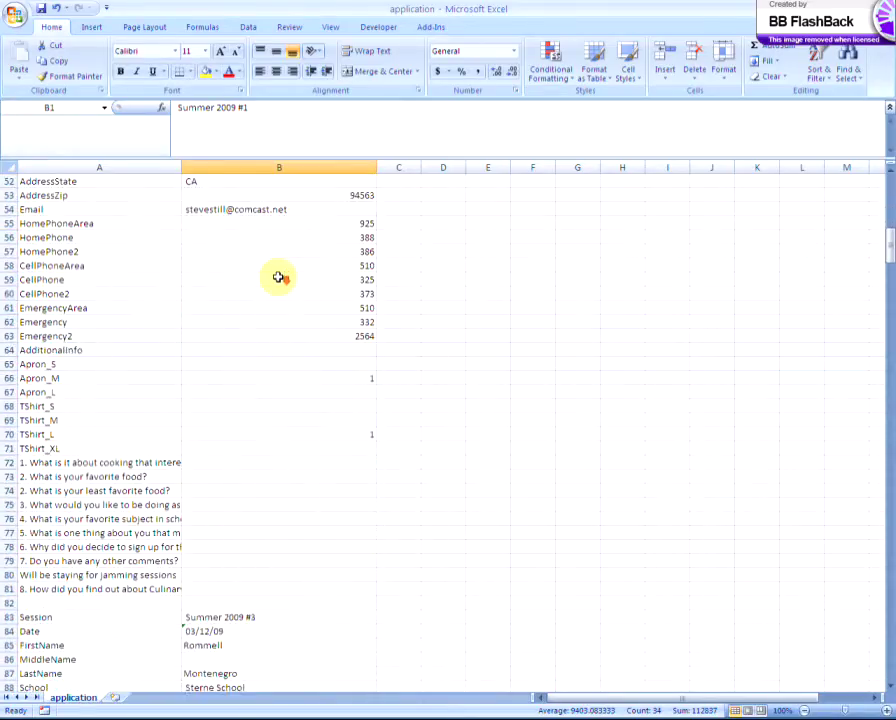
pyautogui.scroll(17, 278, 276)
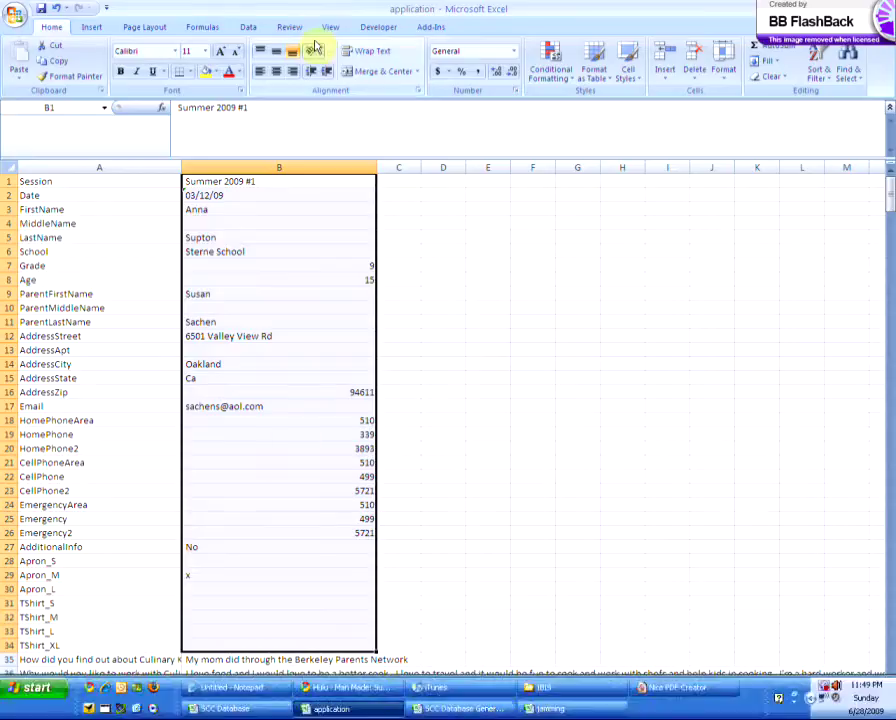
pyautogui.hotkey('ctrl', 'w')
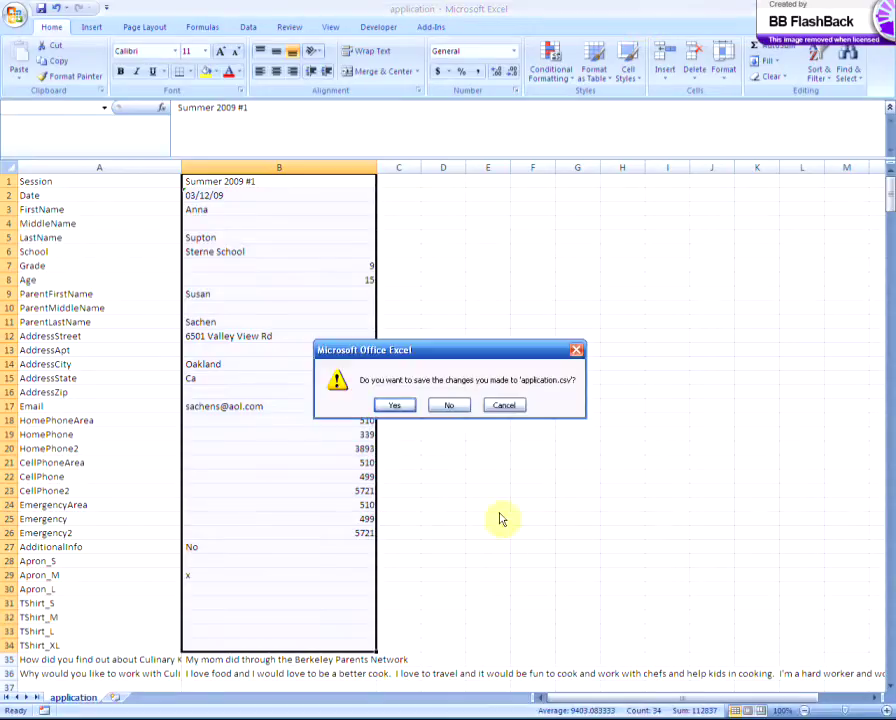
pyautogui.click(448, 404)
# - Review the student records and session week fields in the jamming workbook, and close it without saving changes
pyautogui.click(487, 710)
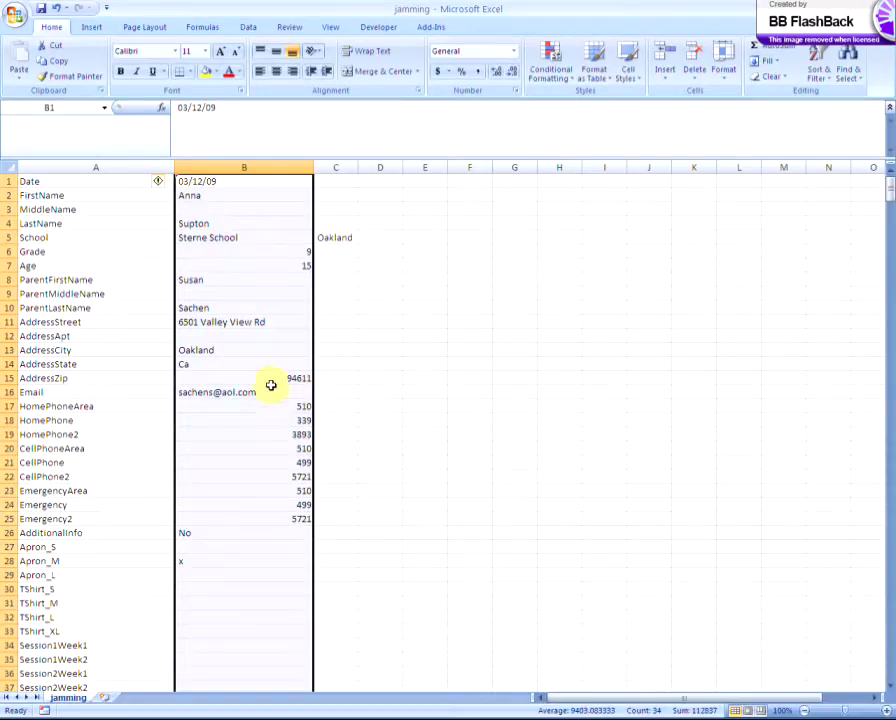
pyautogui.scroll(-6, 255, 366)
pyautogui.scroll(-10, 250, 365)
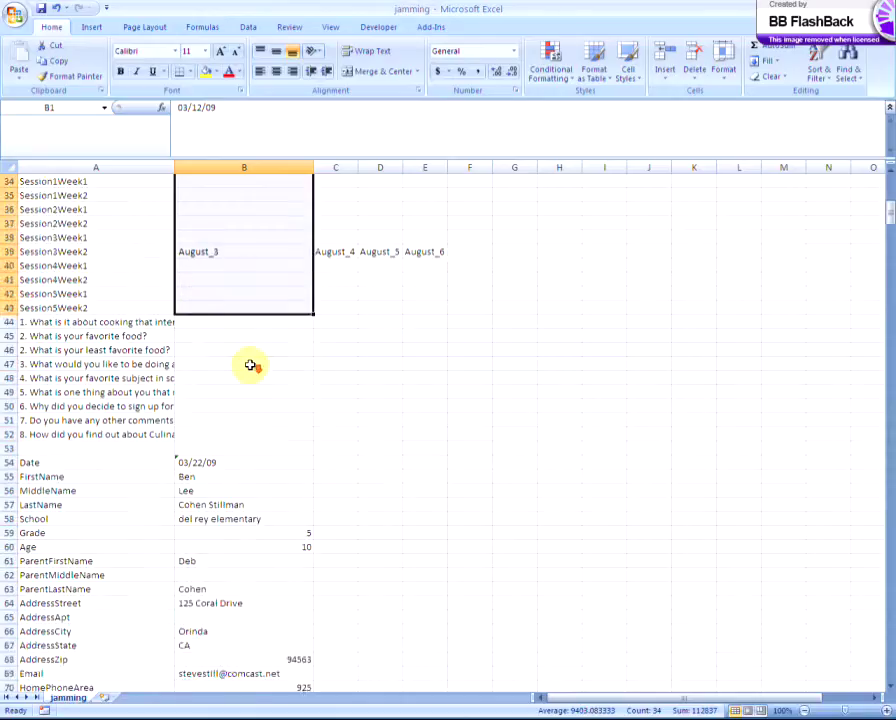
pyautogui.scroll(12, 250, 365)
pyautogui.scroll(4, 250, 365)
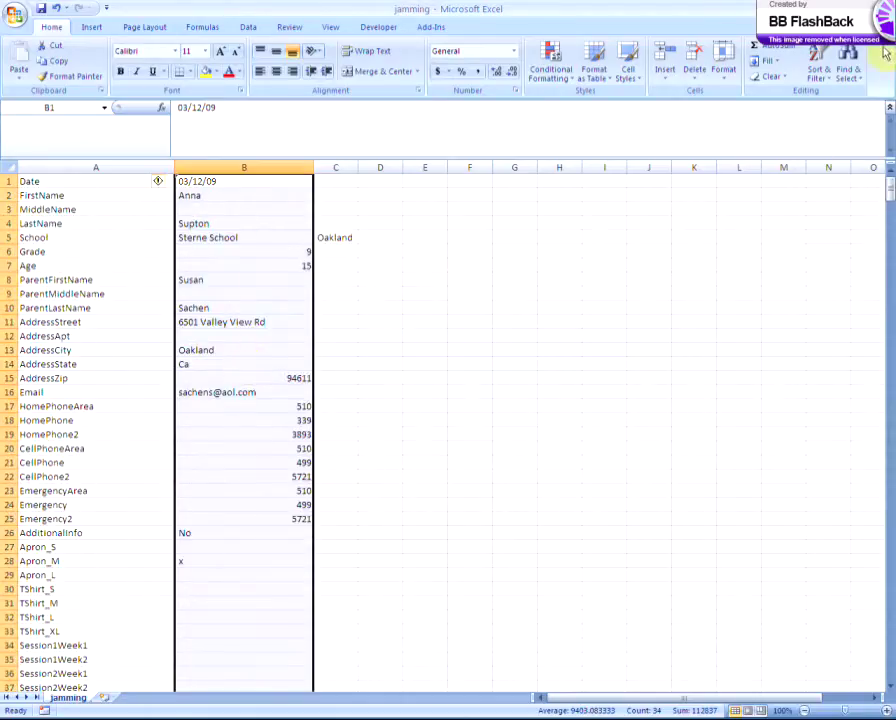
pyautogui.hotkey('ctrl', 'w')
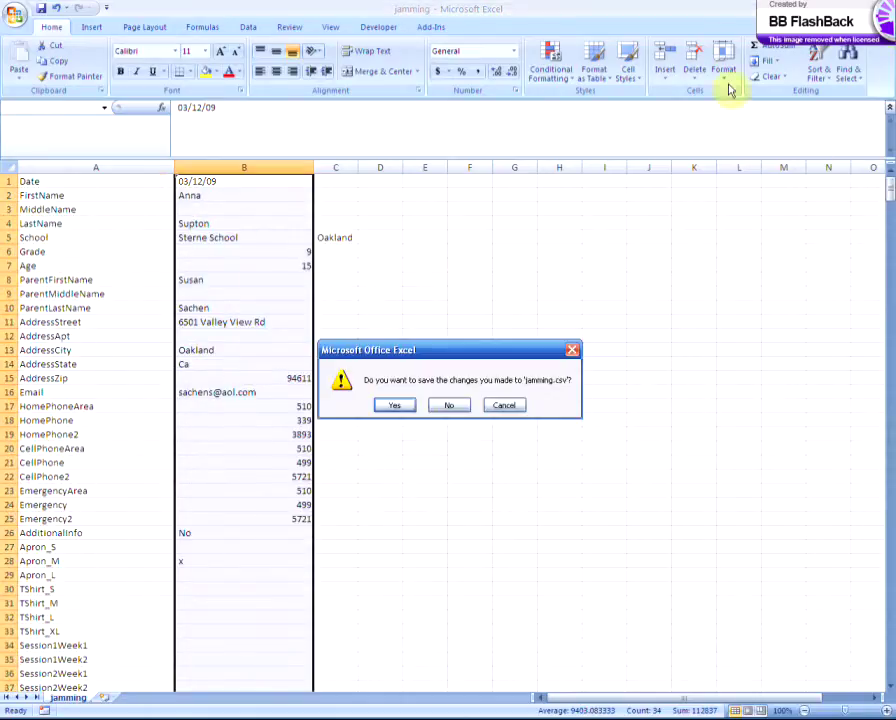
pyautogui.click(442, 405)
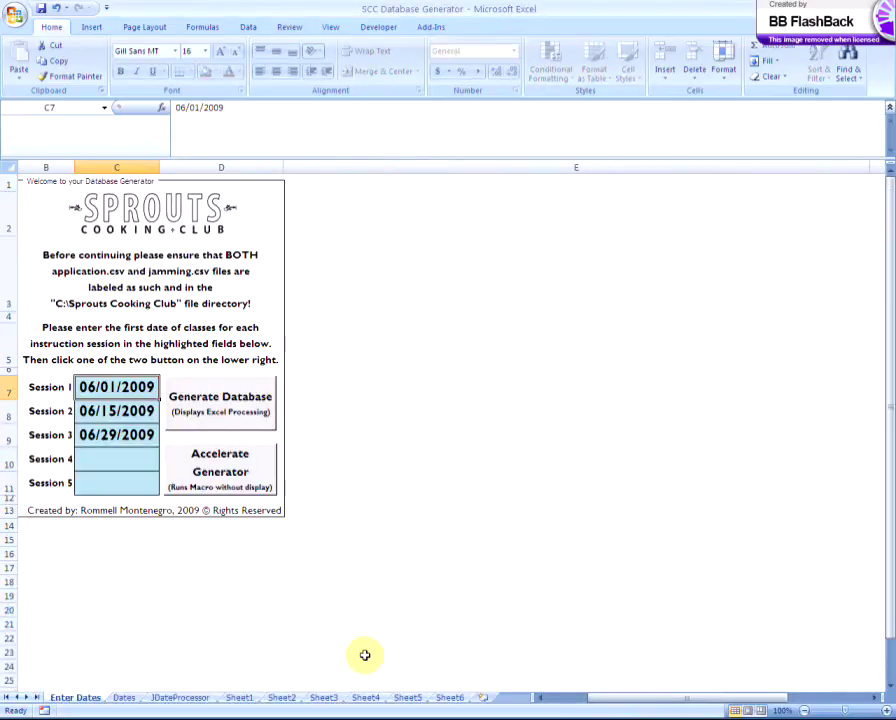
# - Switch to the SCC Database workbook and examine its columns, including Gross Revenue, Scholarship, Total # of Days Attending and Budget
pyautogui.moveTo(258, 712)
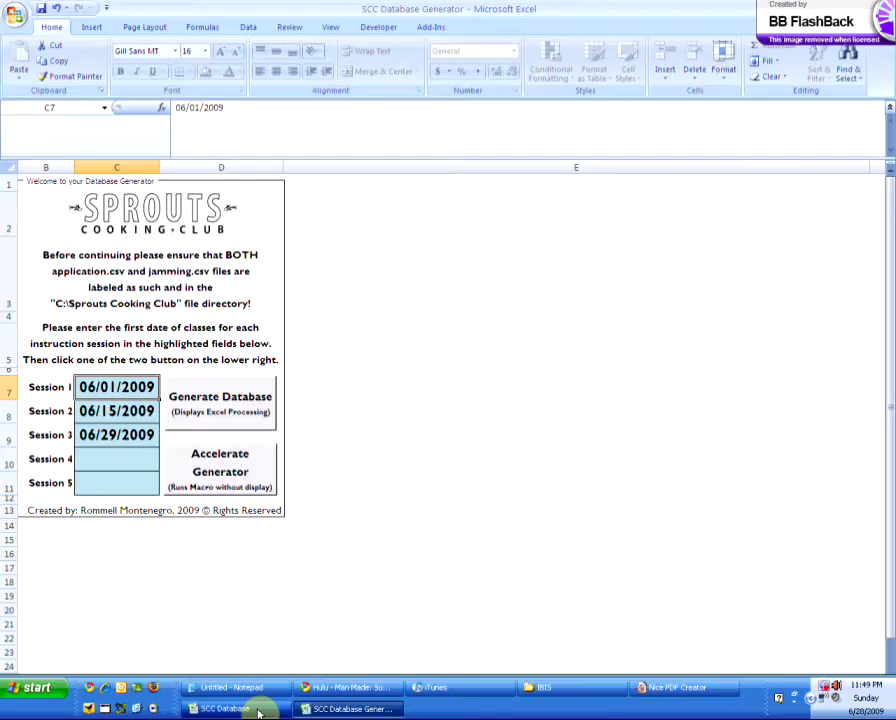
pyautogui.click(225, 709)
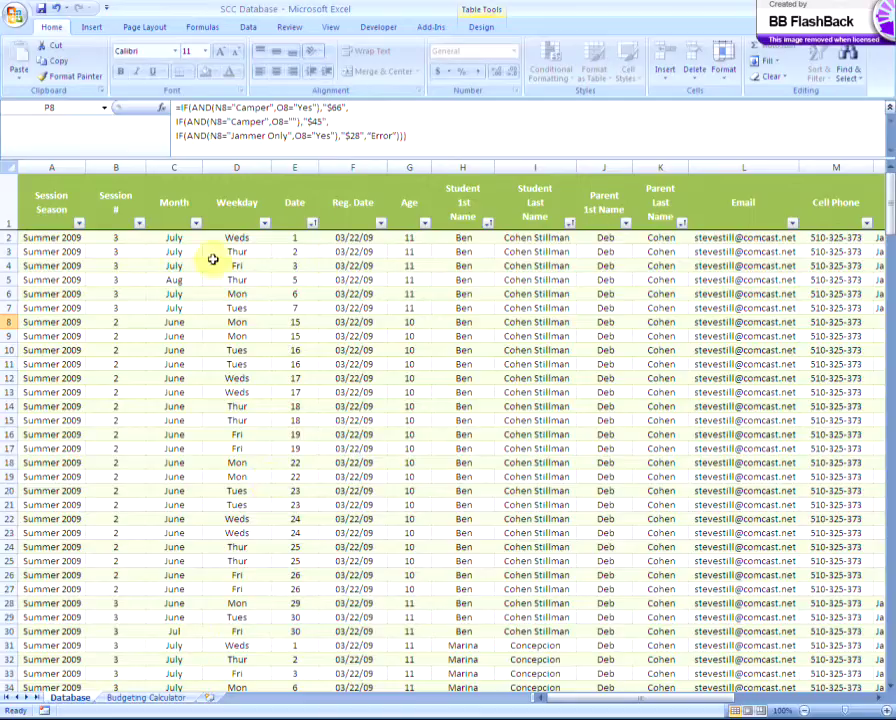
pyautogui.click(73, 240)
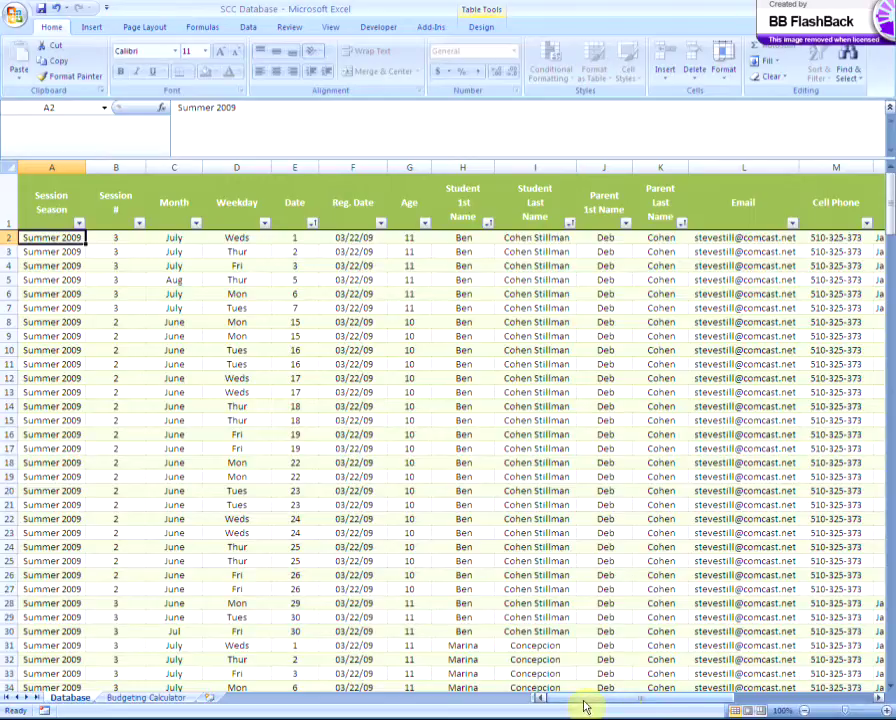
pyautogui.moveTo(585, 707); pyautogui.dragTo(745, 704)
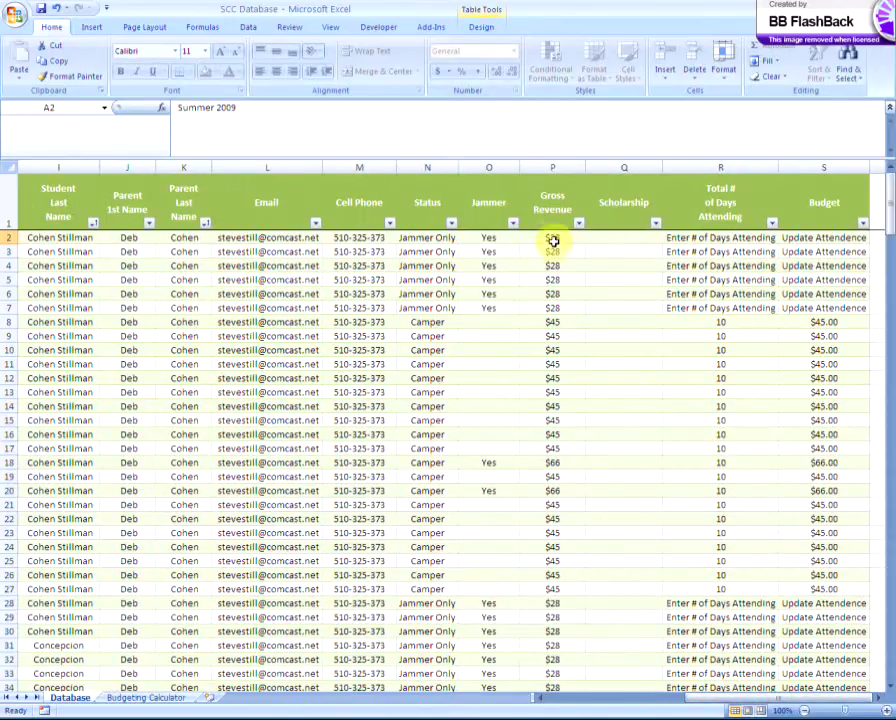
pyautogui.click(553, 196)
pyautogui.click(646, 195)
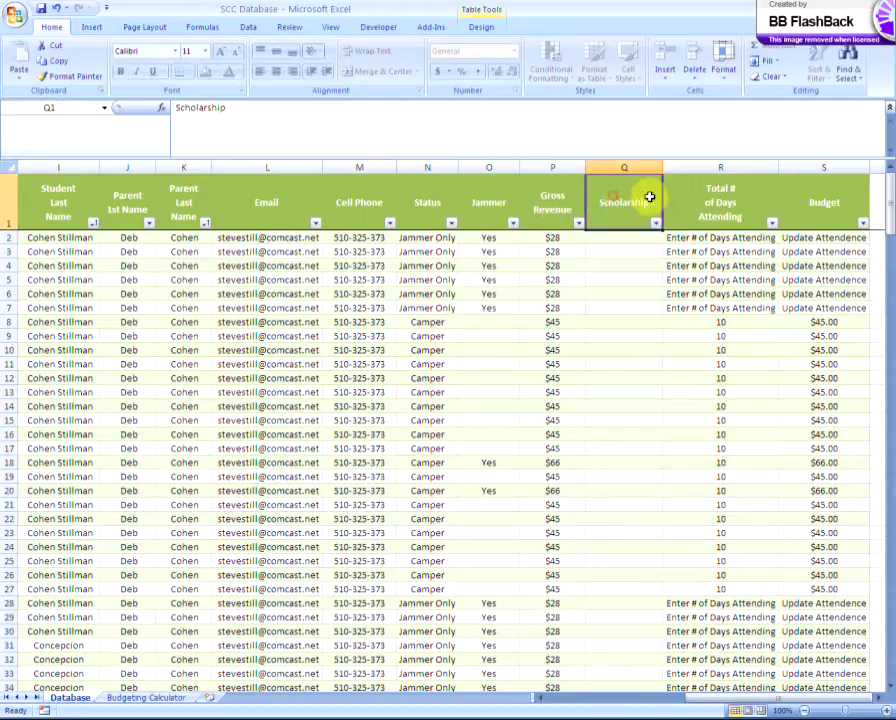
pyautogui.click(724, 196)
pyautogui.click(822, 195)
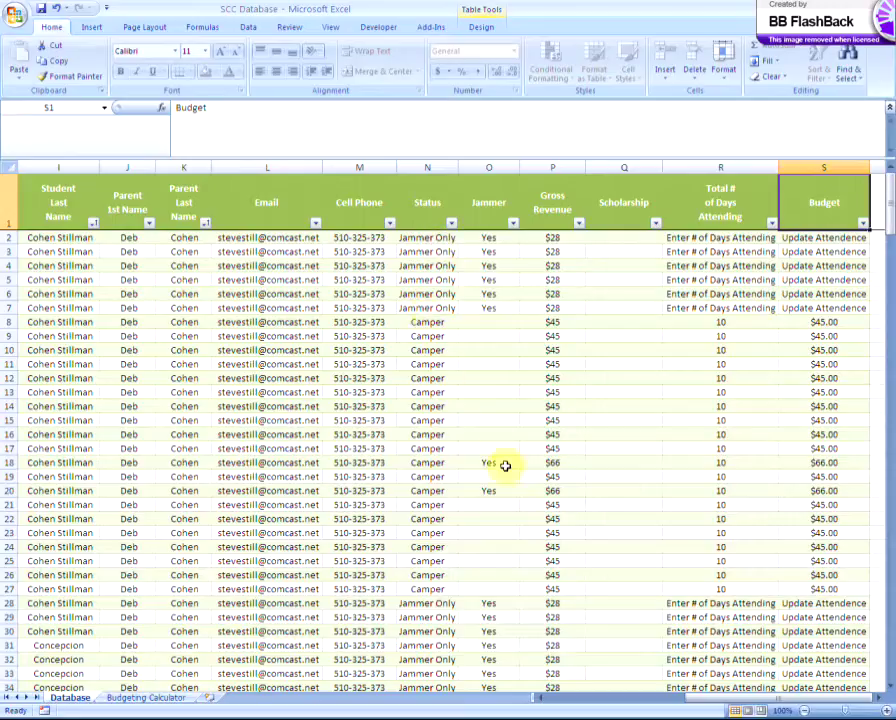
# - Inspect row 18 and its Gross Revenue formula, and enter a scholarship of 20 in cell Q18
pyautogui.click(18, 464)
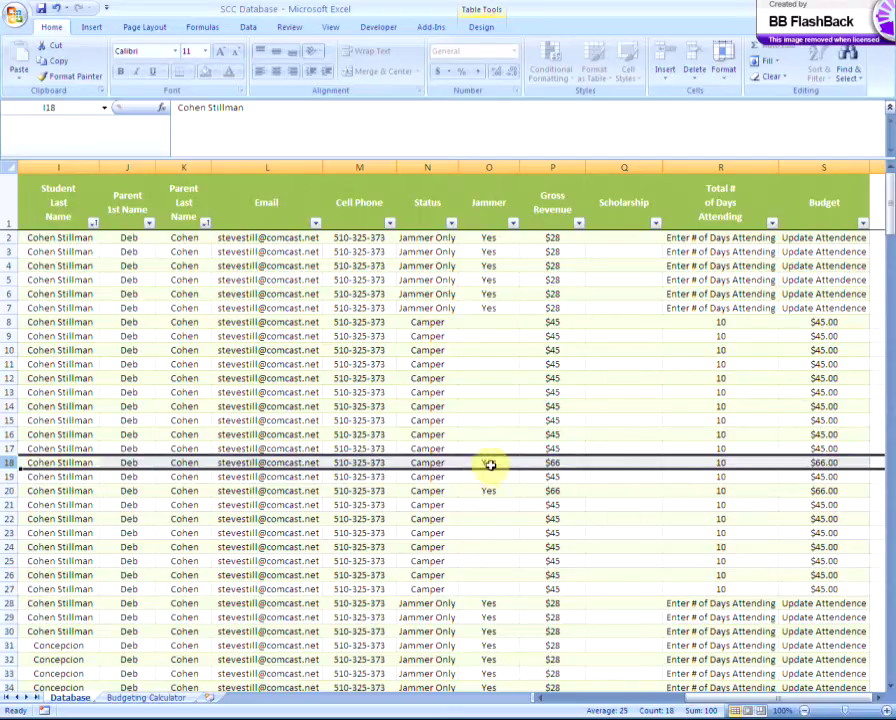
pyautogui.click(558, 465)
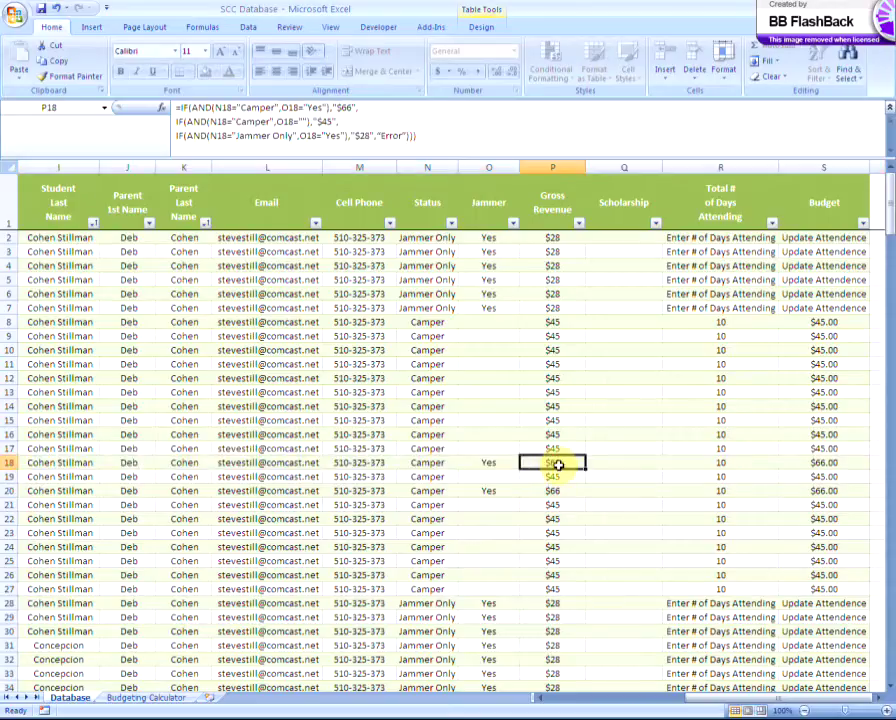
pyautogui.click(597, 462)
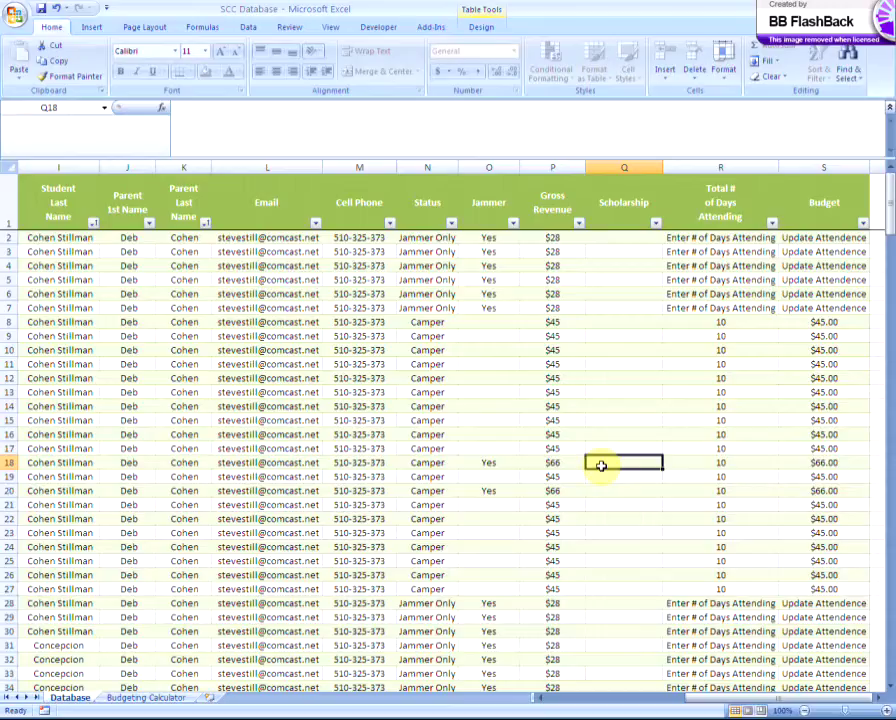
pyautogui.write('20')
pyautogui.press('Return')
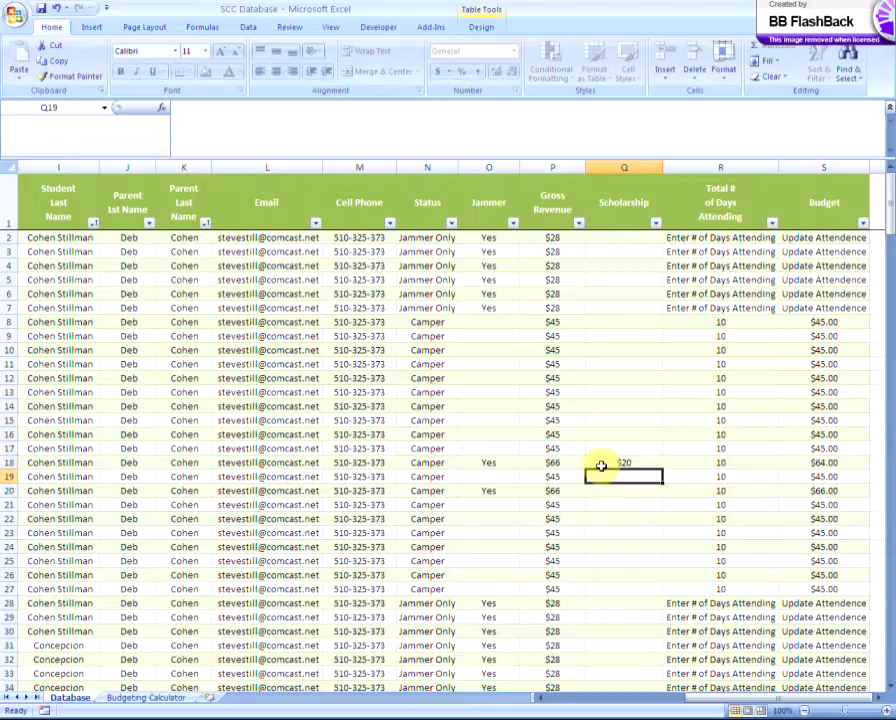
# - Examine how the Budget formula in row 18 uses the scholarship amount and total number of days attending
pyautogui.click(829, 464)
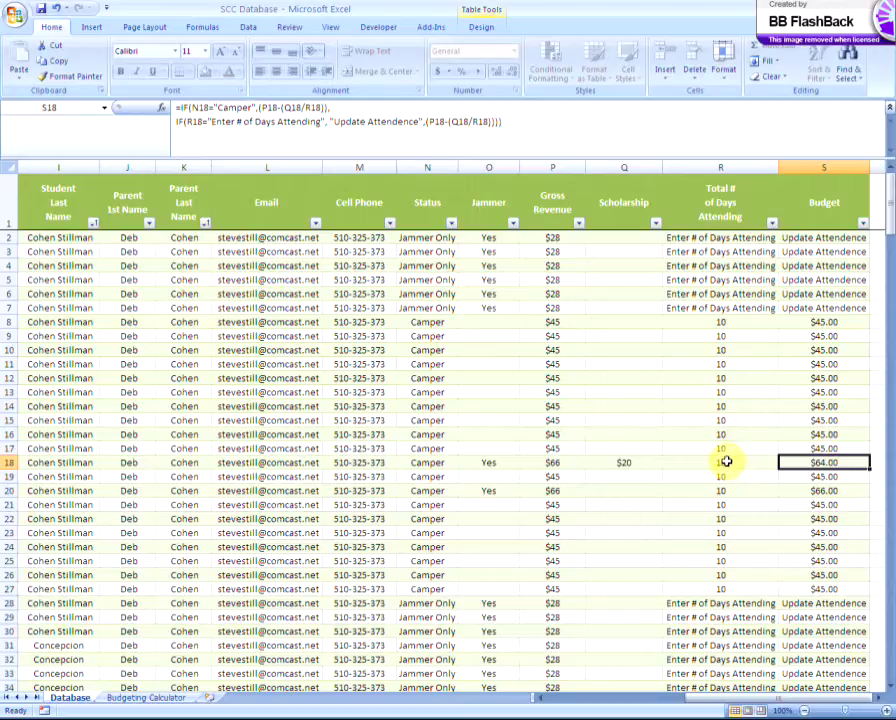
pyautogui.click(626, 464)
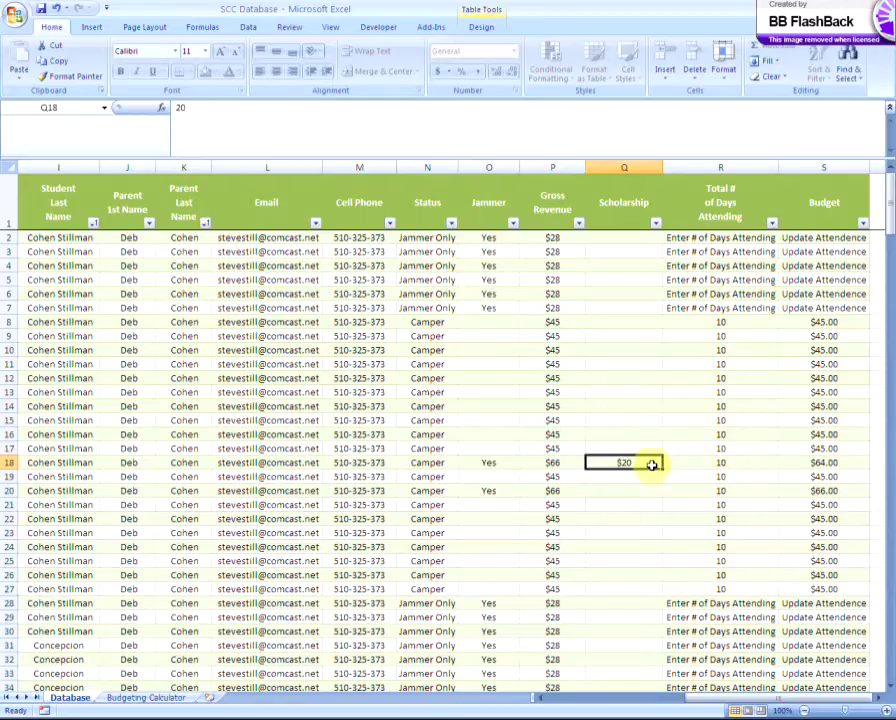
pyautogui.click(715, 464)
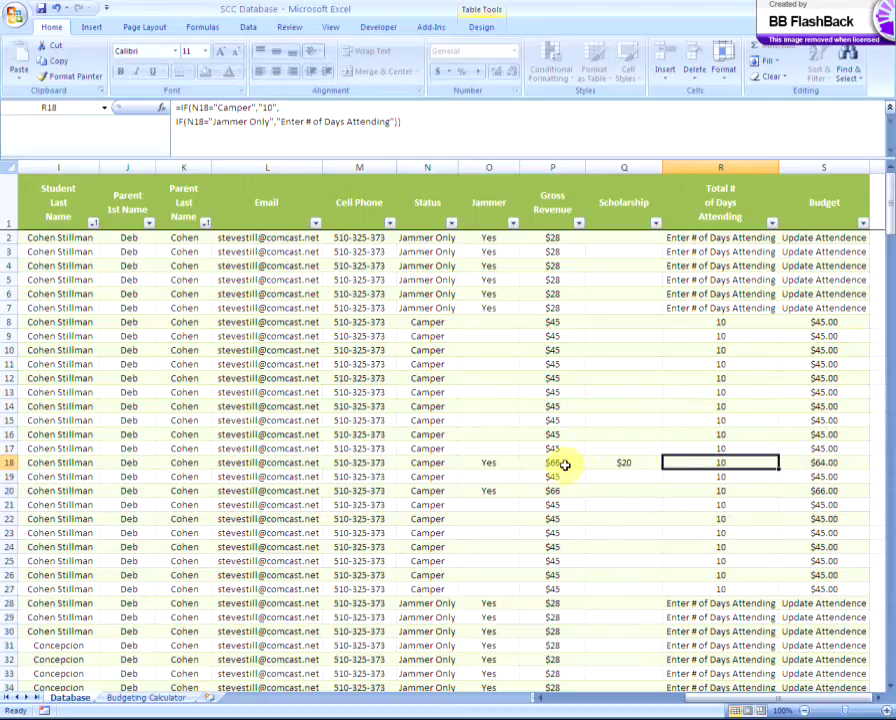
pyautogui.click(625, 464)
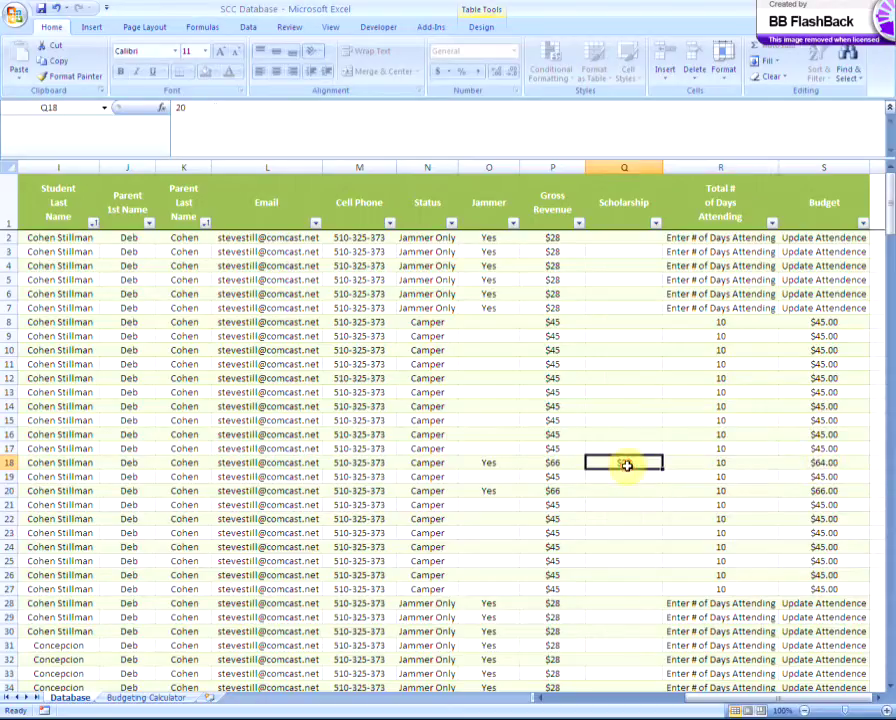
pyautogui.click(700, 461)
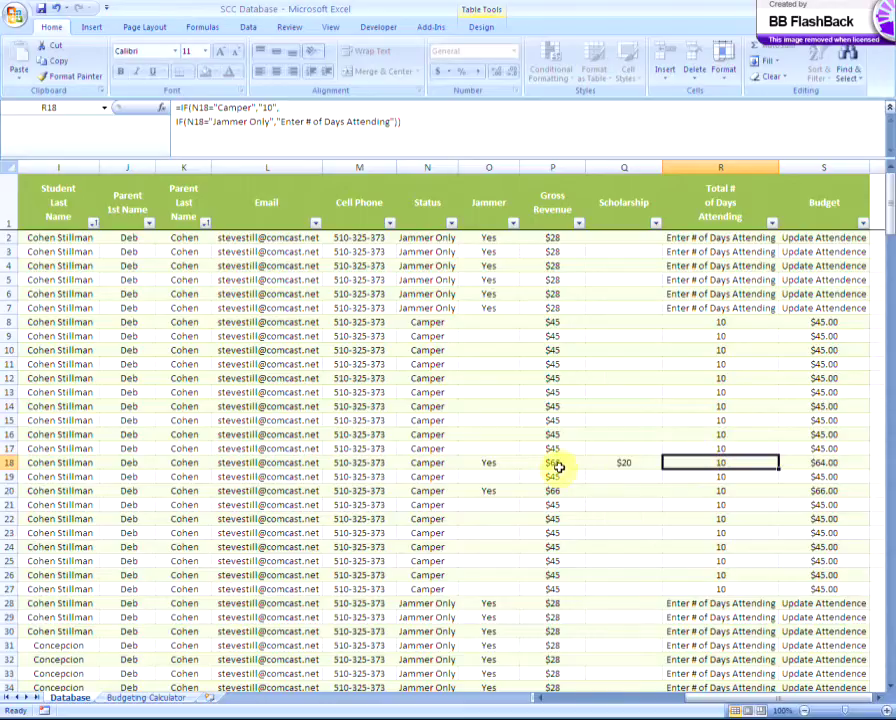
pyautogui.click(832, 463)
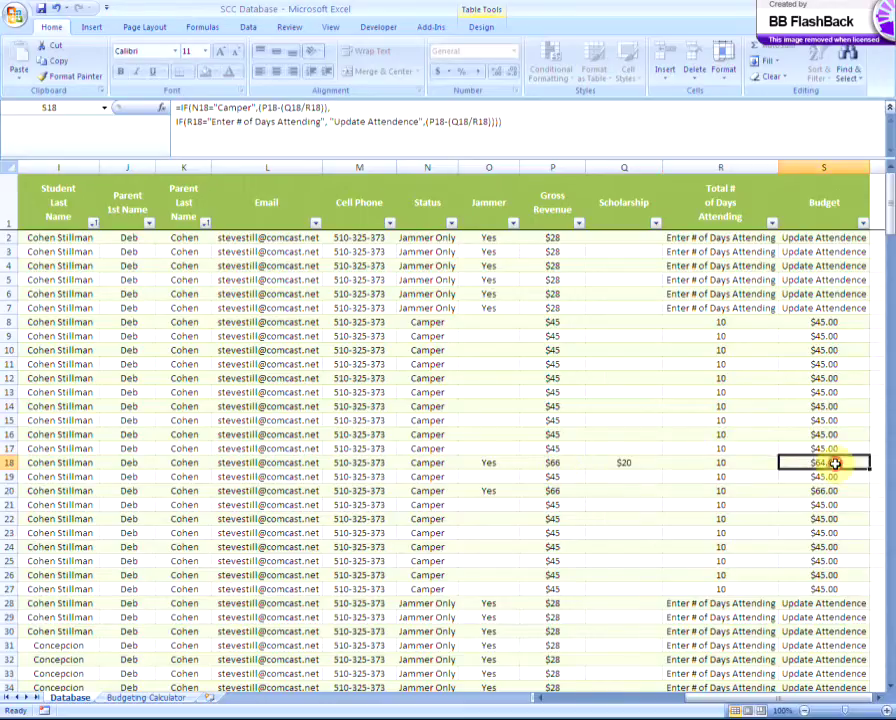
# - Clear the scholarship in Q18, and clear the Jammer entry in O18 and re-enter it as Yes
pyautogui.click(643, 463)
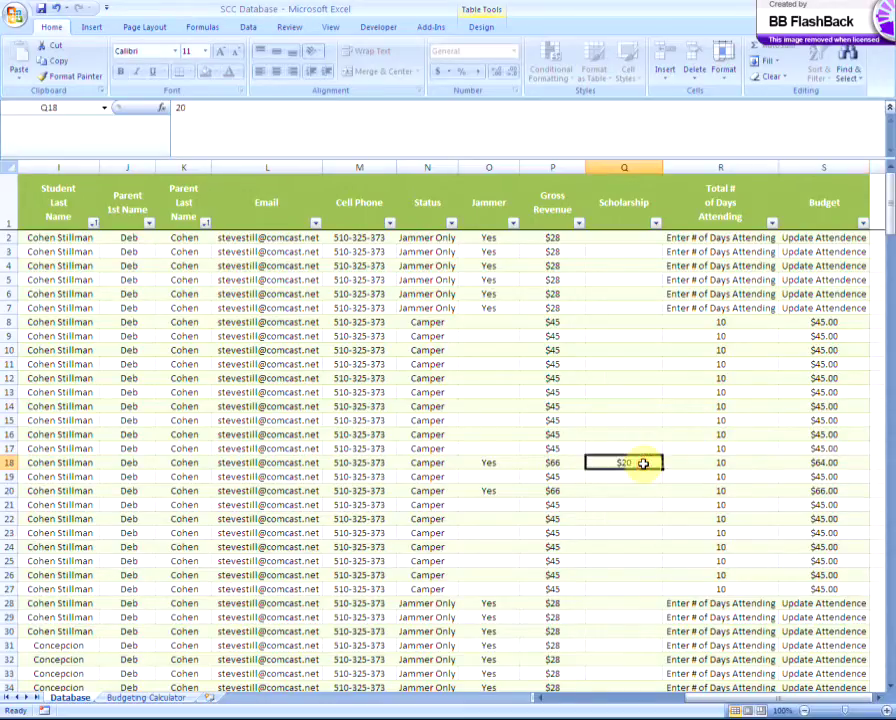
pyautogui.press('Delete')
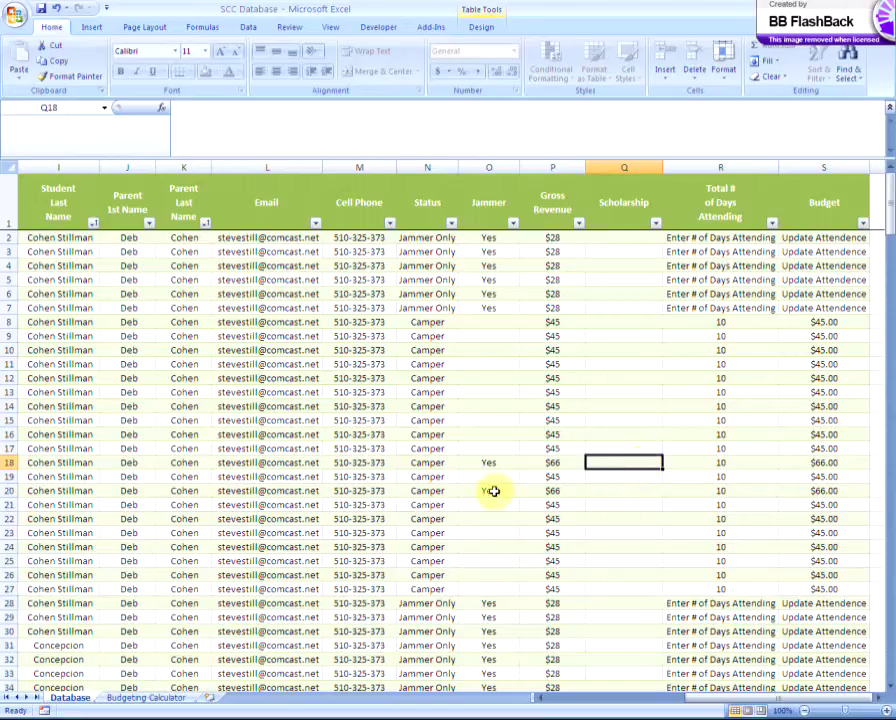
pyautogui.click(485, 466)
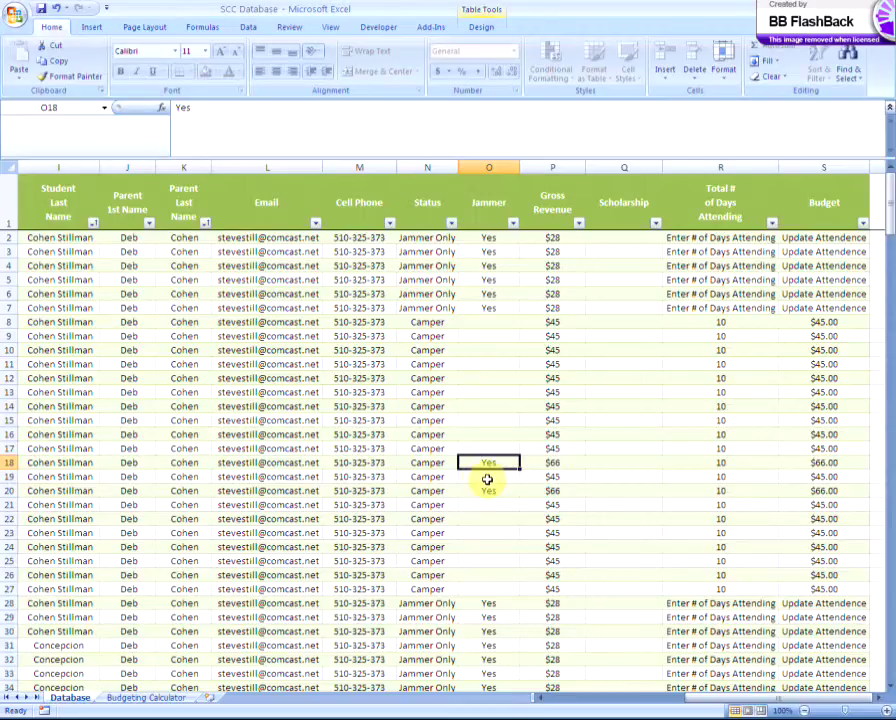
pyautogui.press('Delete')
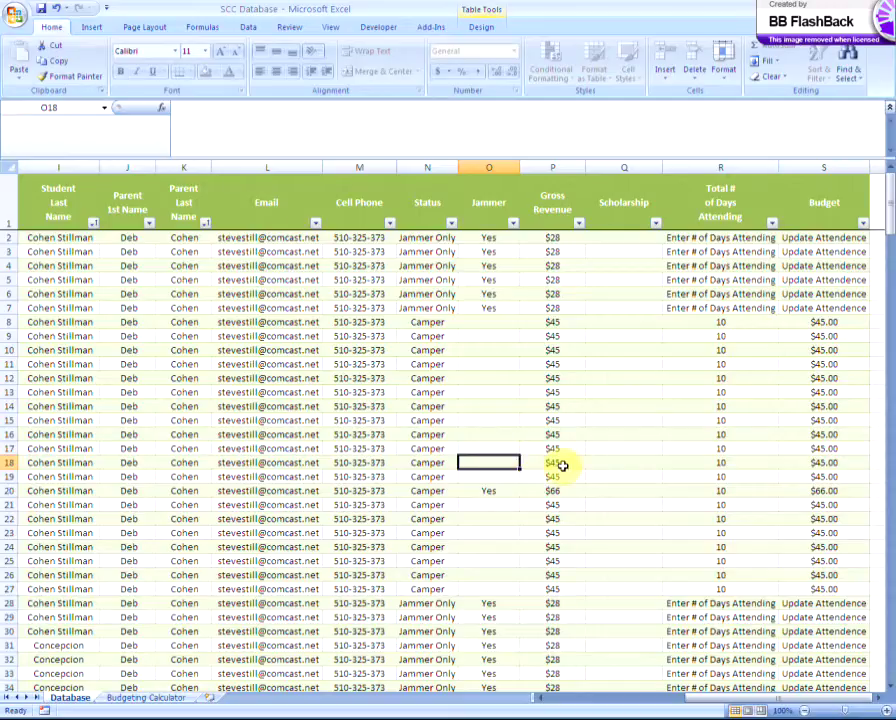
pyautogui.write('Yes')
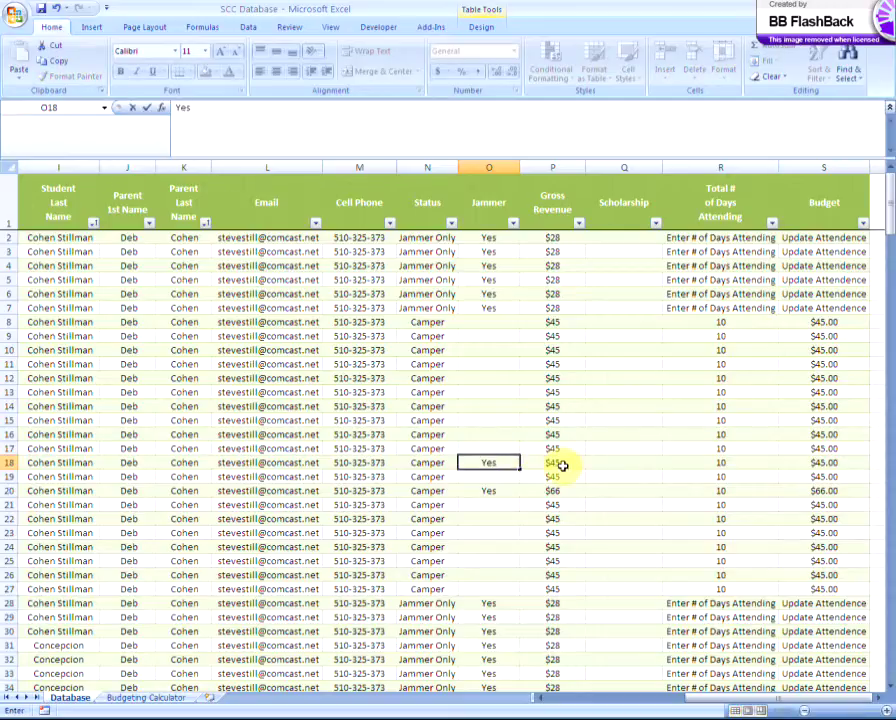
pyautogui.press('Return')
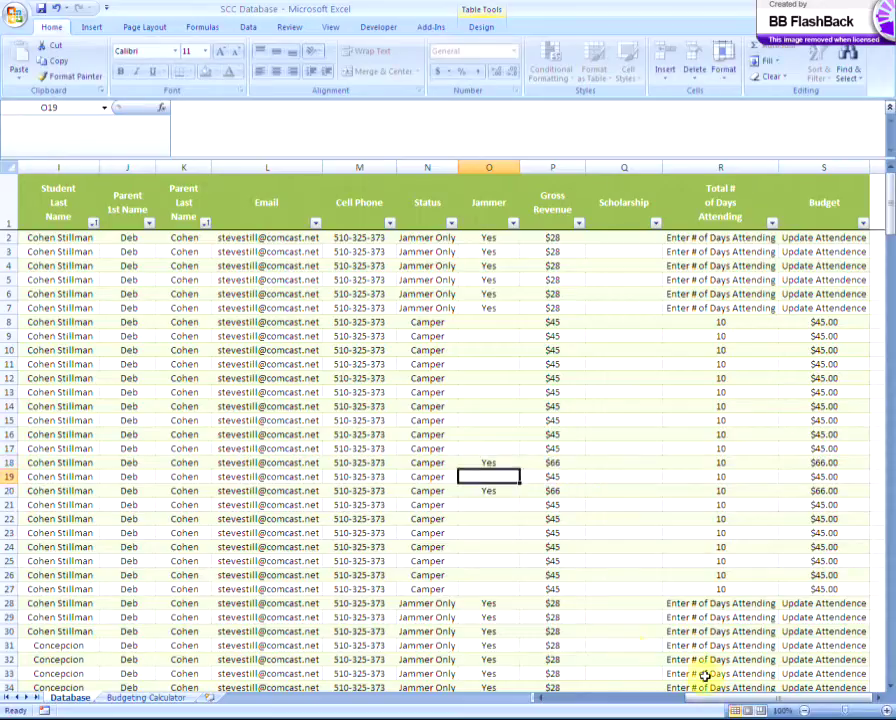
# - Return to the first columns of the database table and open the Budgeting Calculator sheet
pyautogui.moveTo(700, 700); pyautogui.dragTo(562, 700)
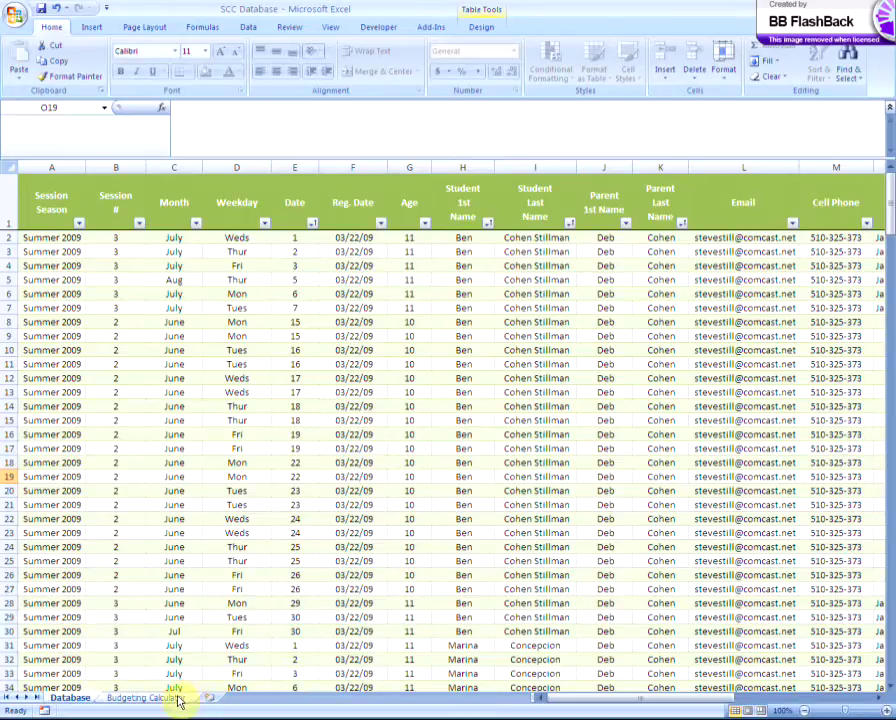
pyautogui.click(182, 700)
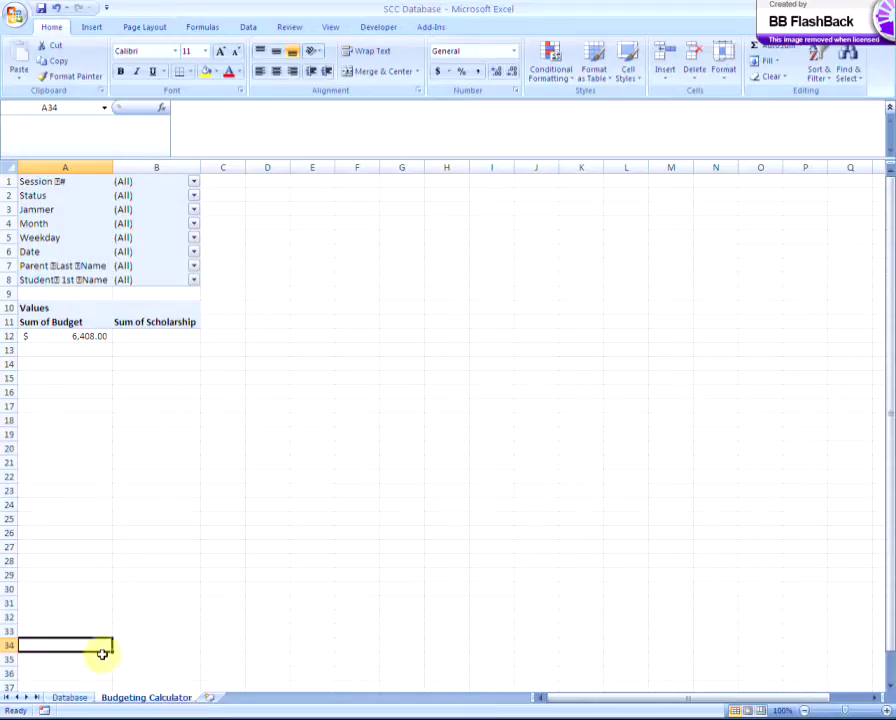
# - Glance at the Database sheet, return to the Budgeting Calculator, and filter the pivot table to one student's first name without multiple selection
pyautogui.click(75, 699)
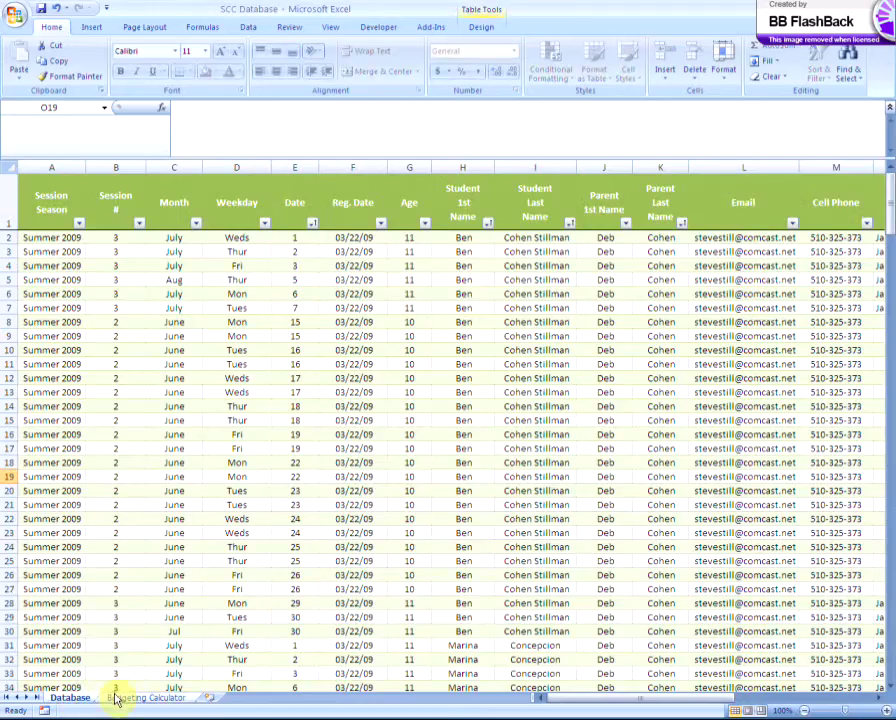
pyautogui.click(116, 697)
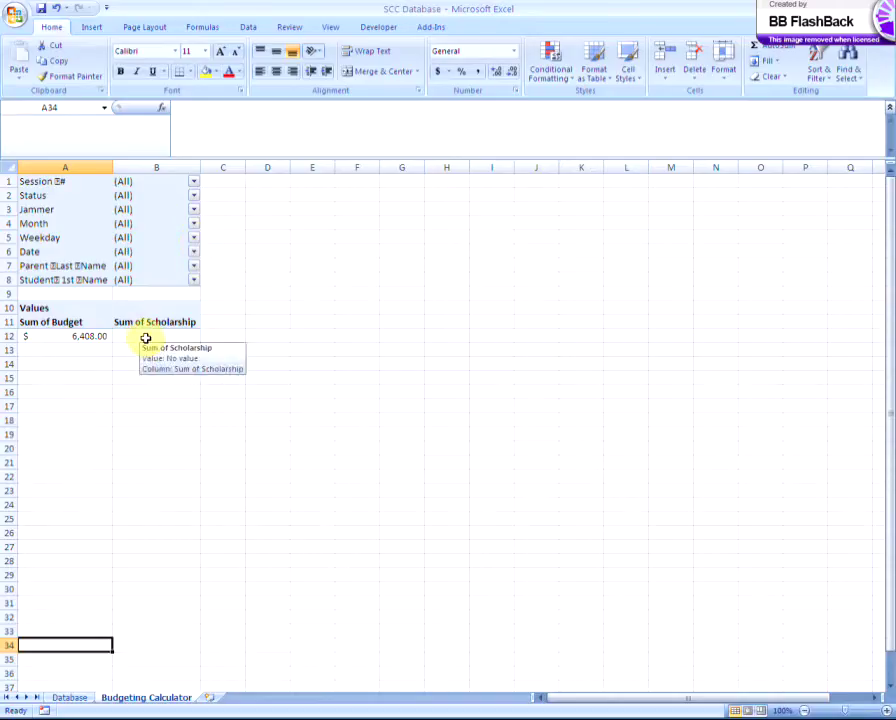
pyautogui.click(196, 280)
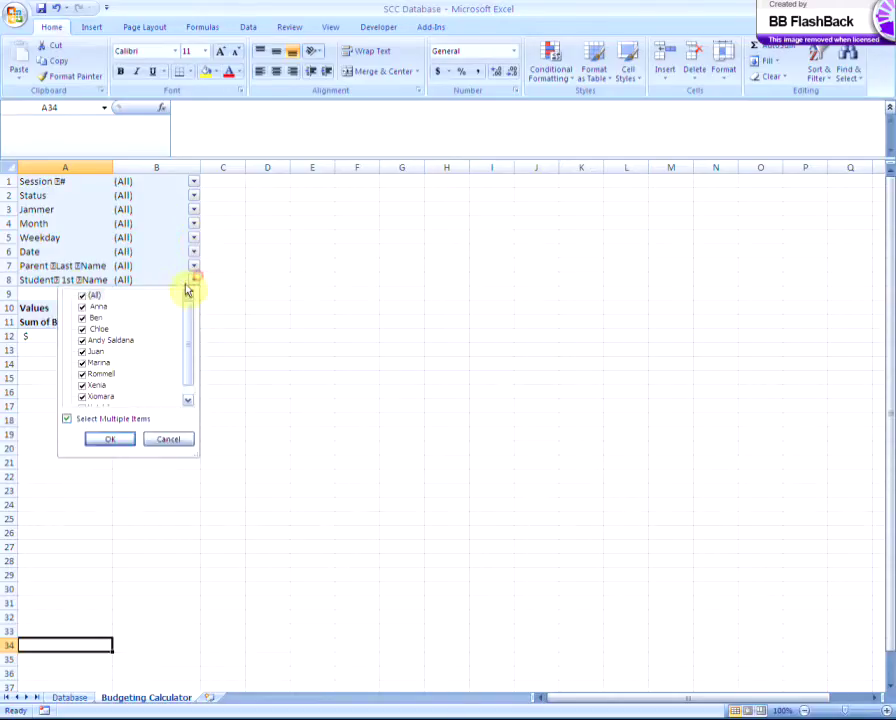
pyautogui.click(86, 423)
pyautogui.click(90, 373)
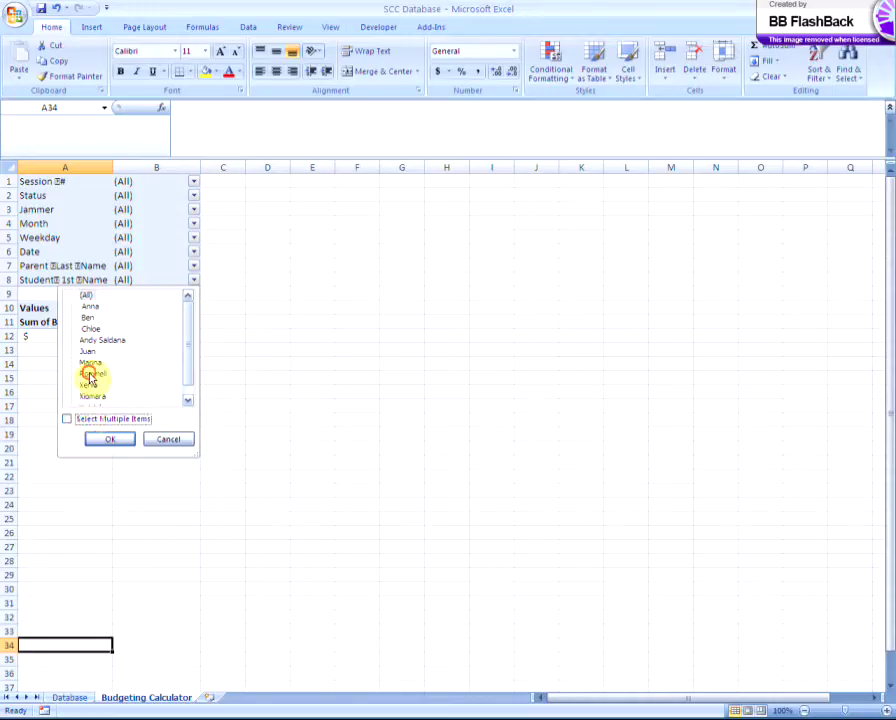
pyautogui.click(106, 440)
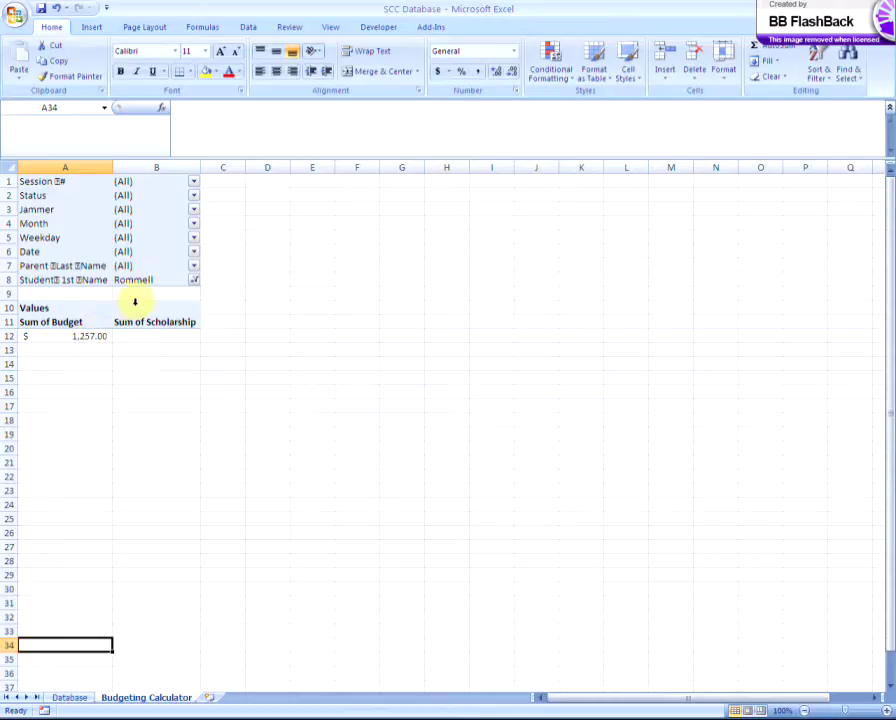
# - Check the Weekday filter options without changing them, and limit the Month filter to Aug with multiple selection turned off
pyautogui.click(194, 239)
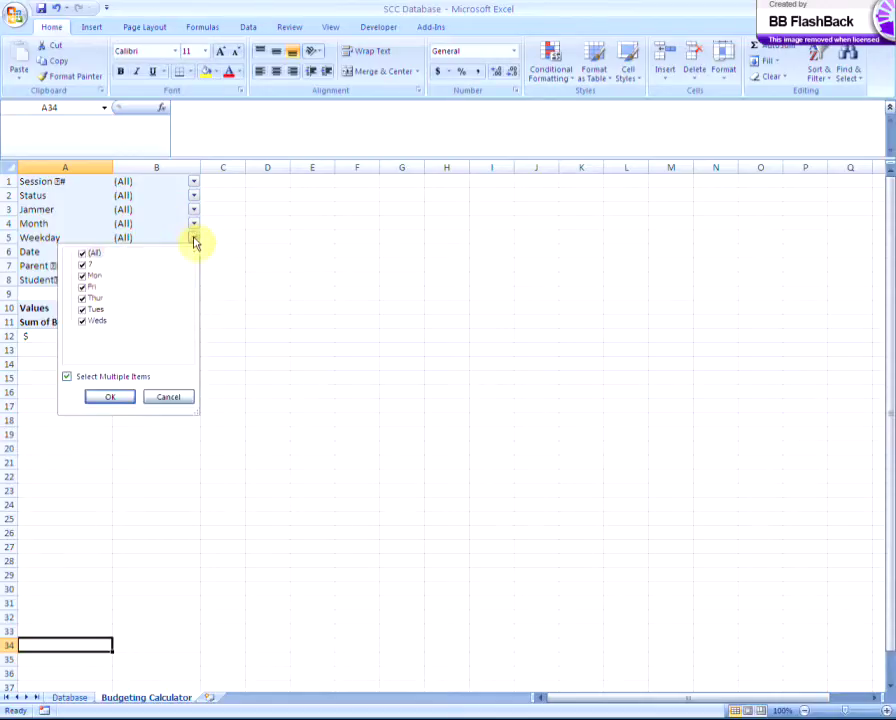
pyautogui.click(162, 397)
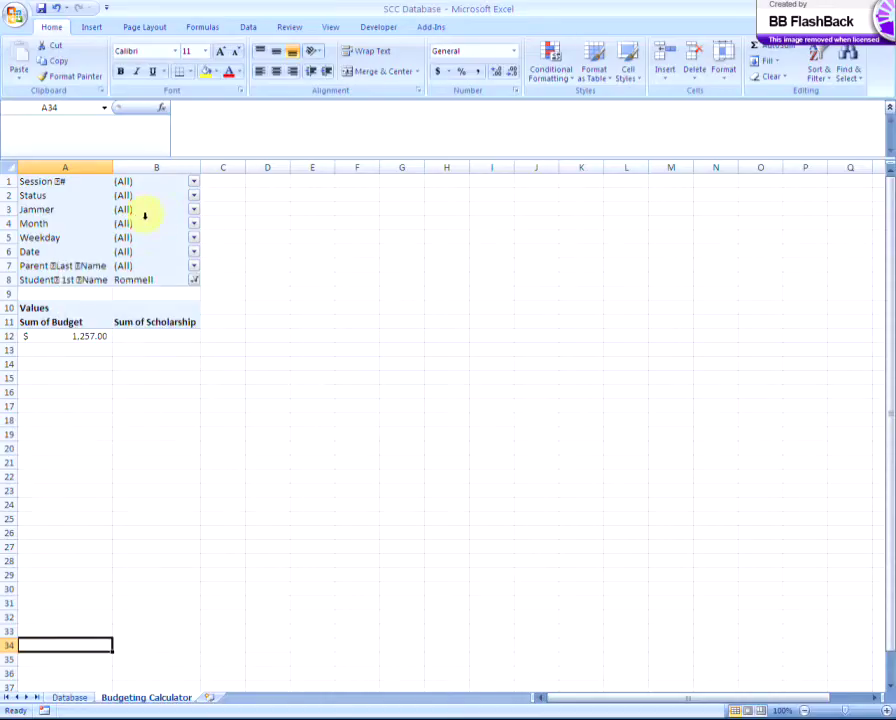
pyautogui.click(192, 229)
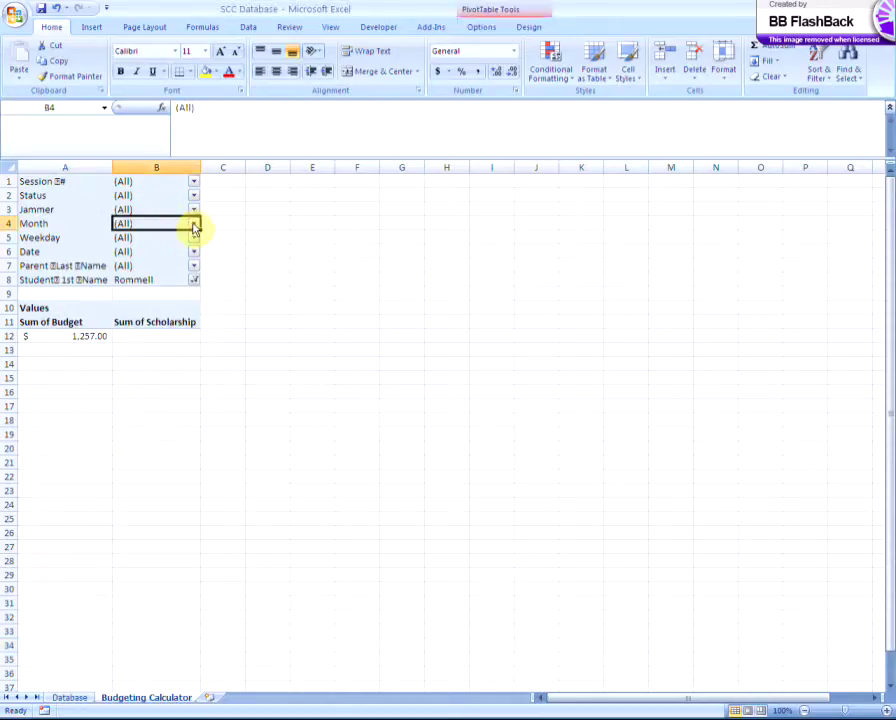
pyautogui.click(194, 227)
pyautogui.click(93, 362)
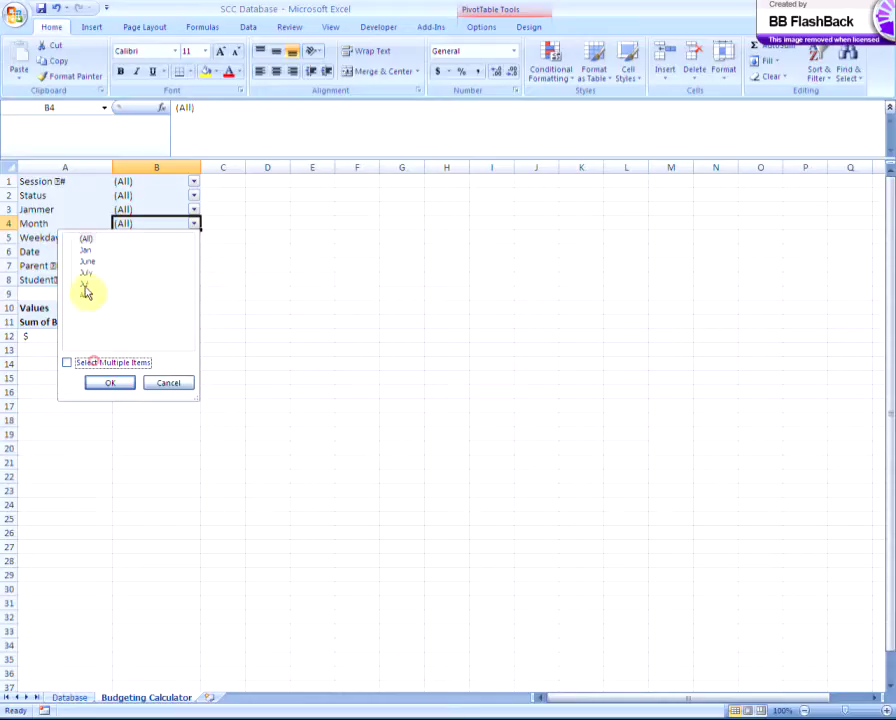
pyautogui.click(86, 295)
pyautogui.click(101, 380)
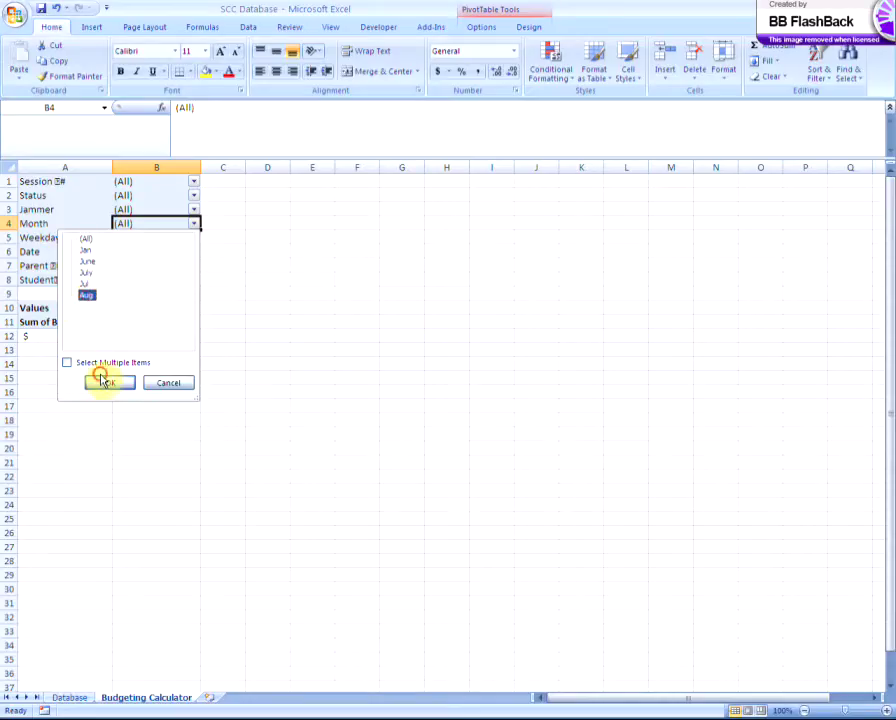
# - Set the Month filter to June, and check the Session # filter options without changing them
pyautogui.click(194, 226)
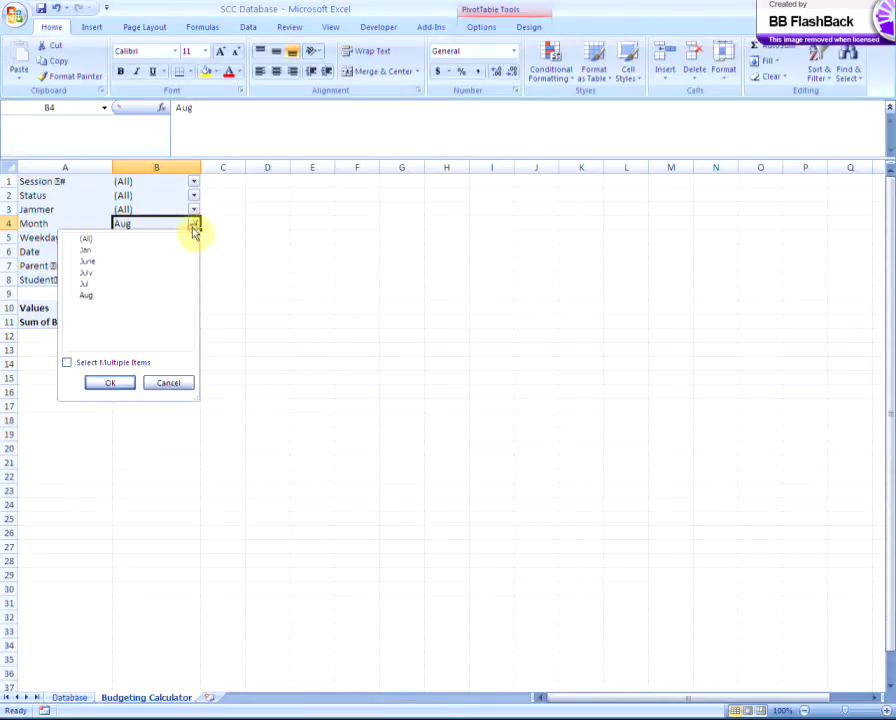
pyautogui.click(90, 262)
pyautogui.click(110, 383)
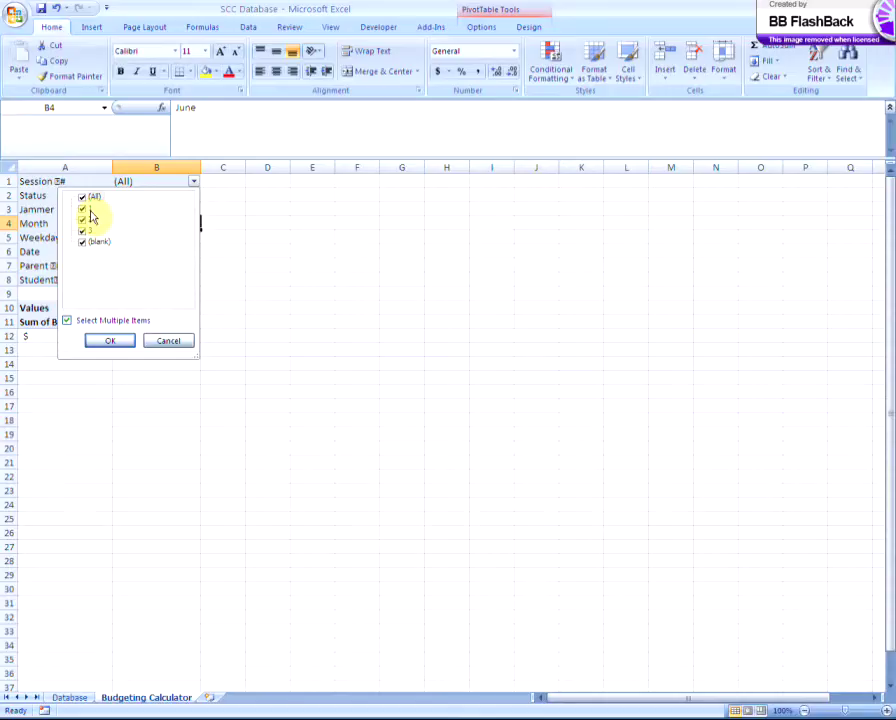
pyautogui.click(170, 340)
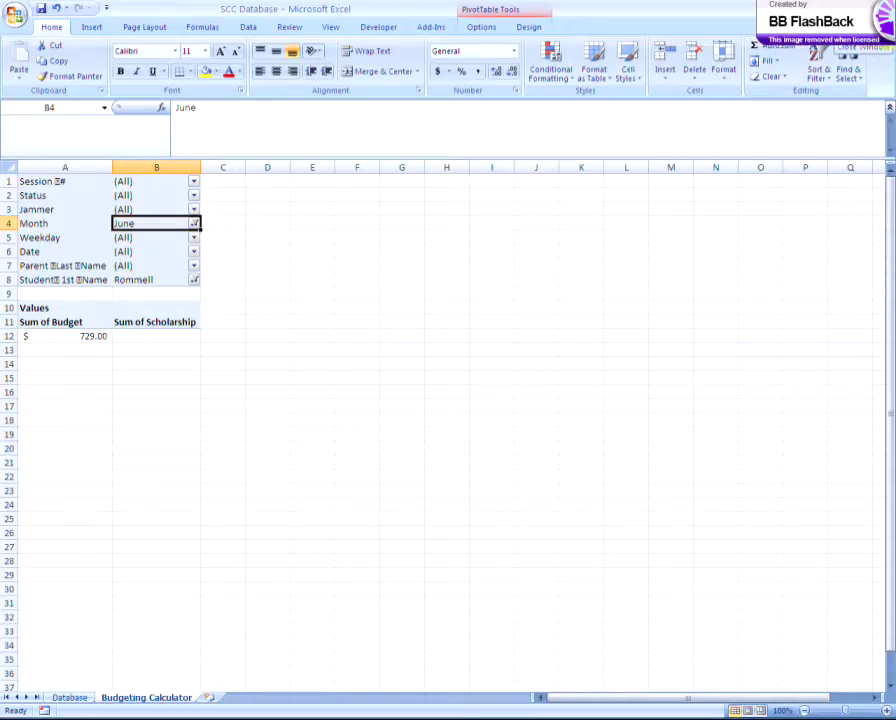
# - Close the SCC Database workbook and run Generate Database from the SCC Database Generator, confirming the CSV file and session date check
pyautogui.click(884, 27)
pyautogui.click(448, 406)
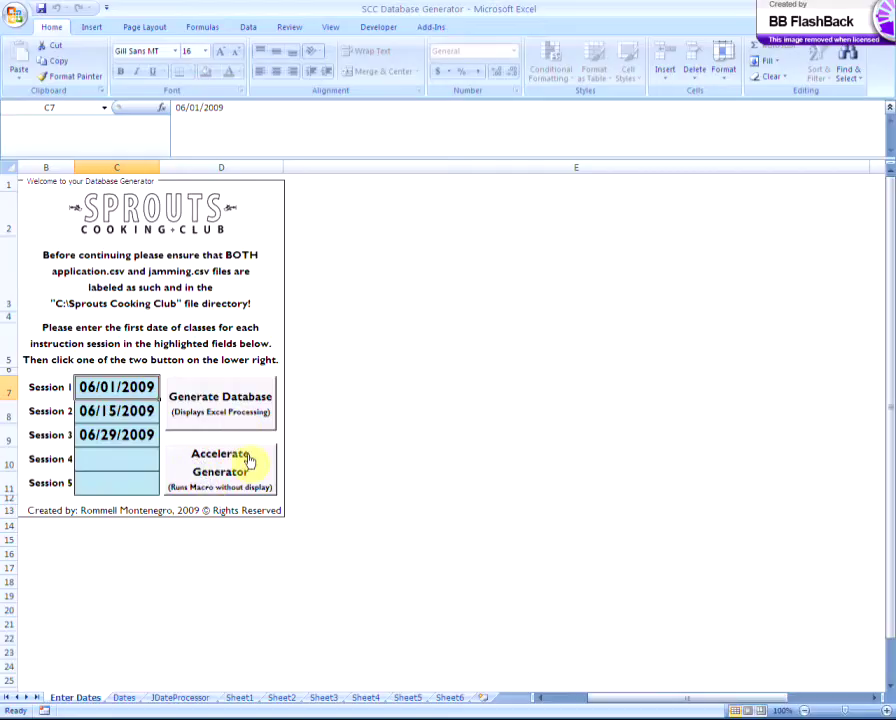
pyautogui.click(248, 400)
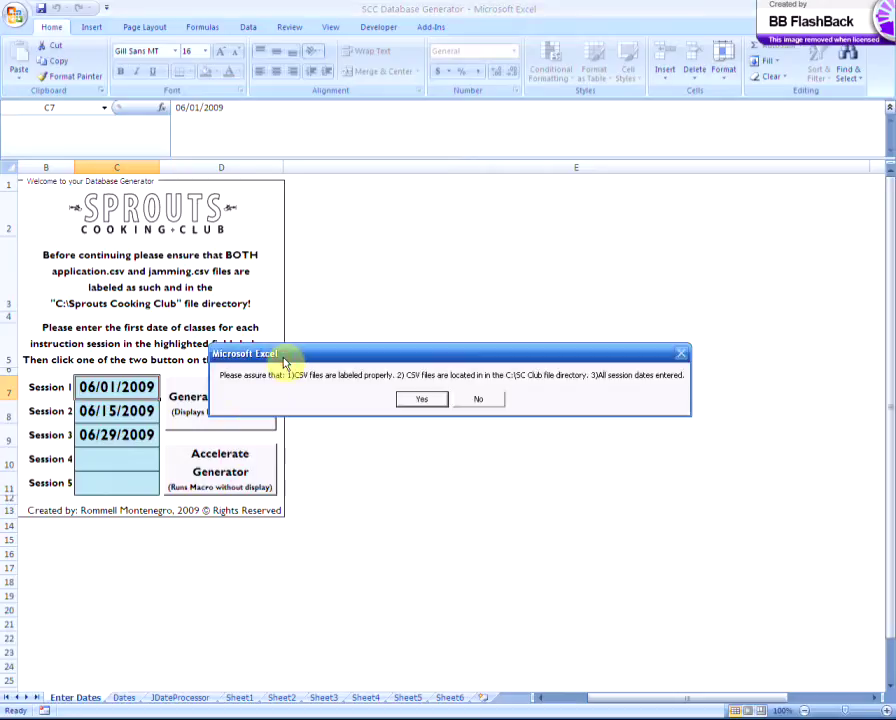
pyautogui.moveTo(284, 362); pyautogui.dragTo(380, 286)
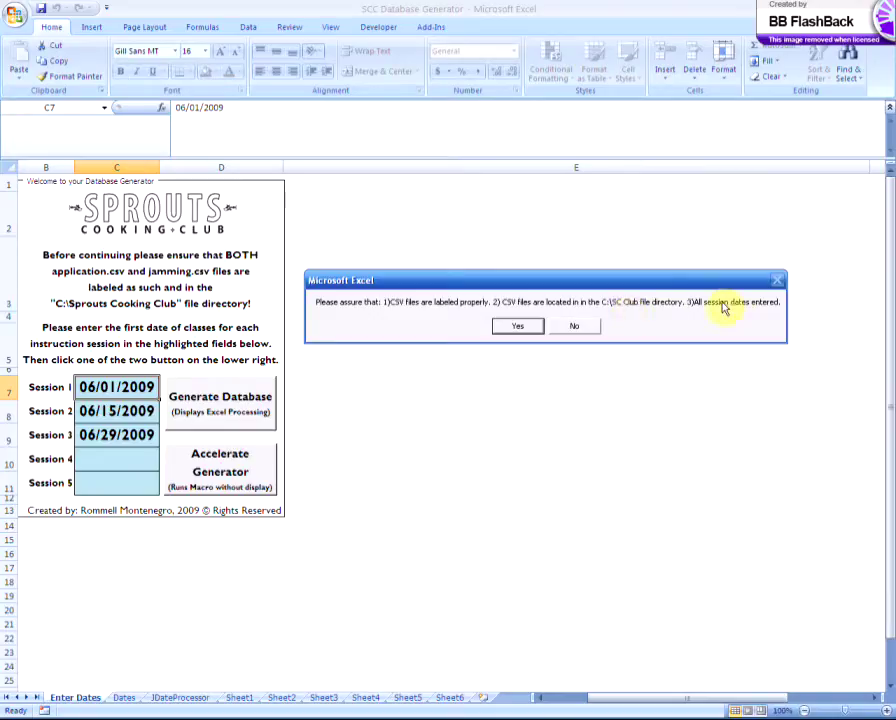
pyautogui.click(519, 330)
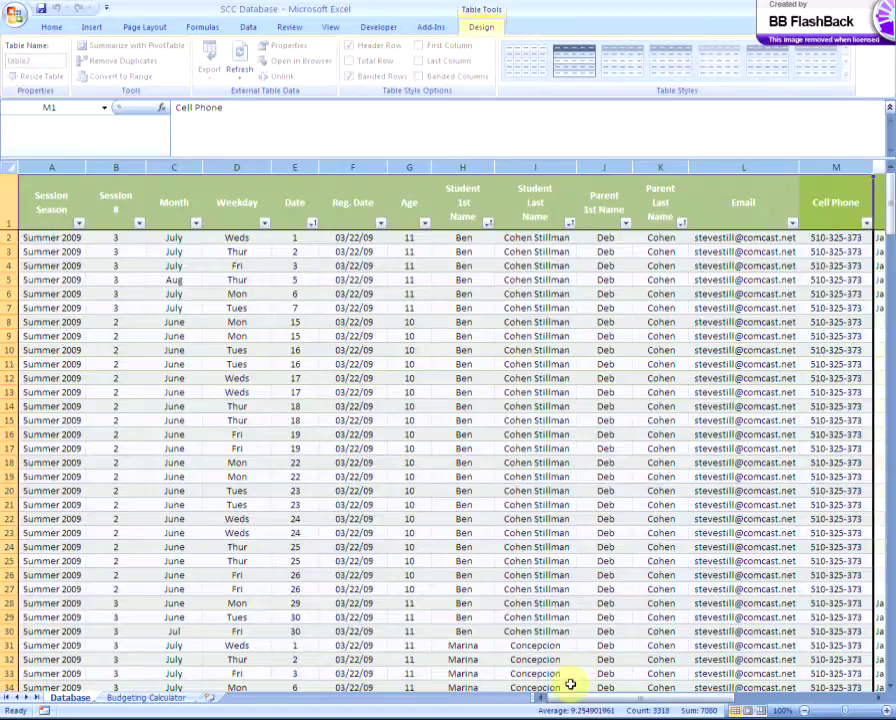
# - Review the Status through Budget columns of the generated Database sheet and open the Budgeting Calculator sheet
pyautogui.moveTo(570, 704); pyautogui.dragTo(690, 703)
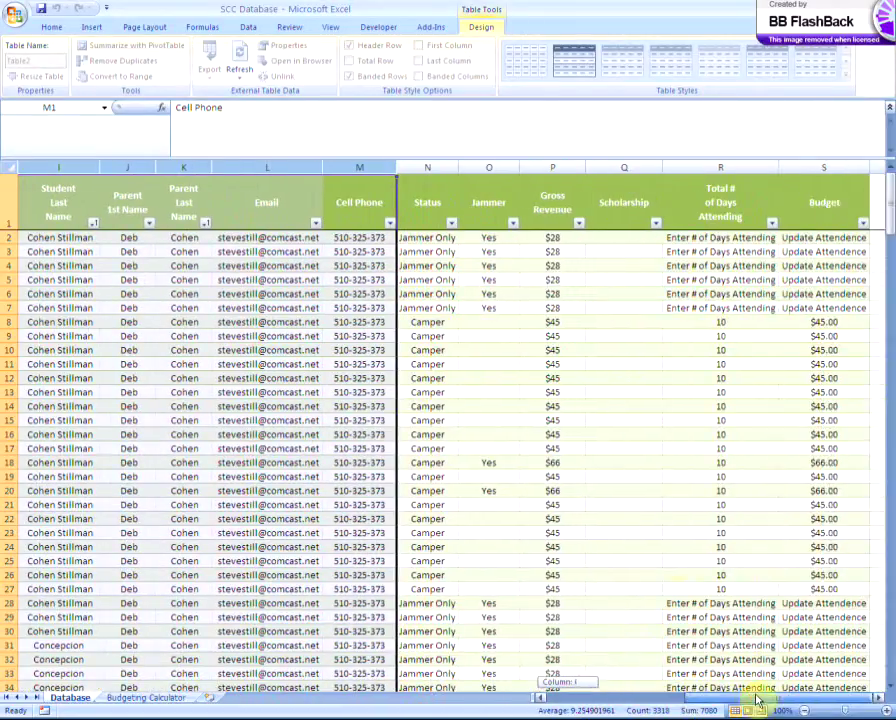
pyautogui.click(492, 294)
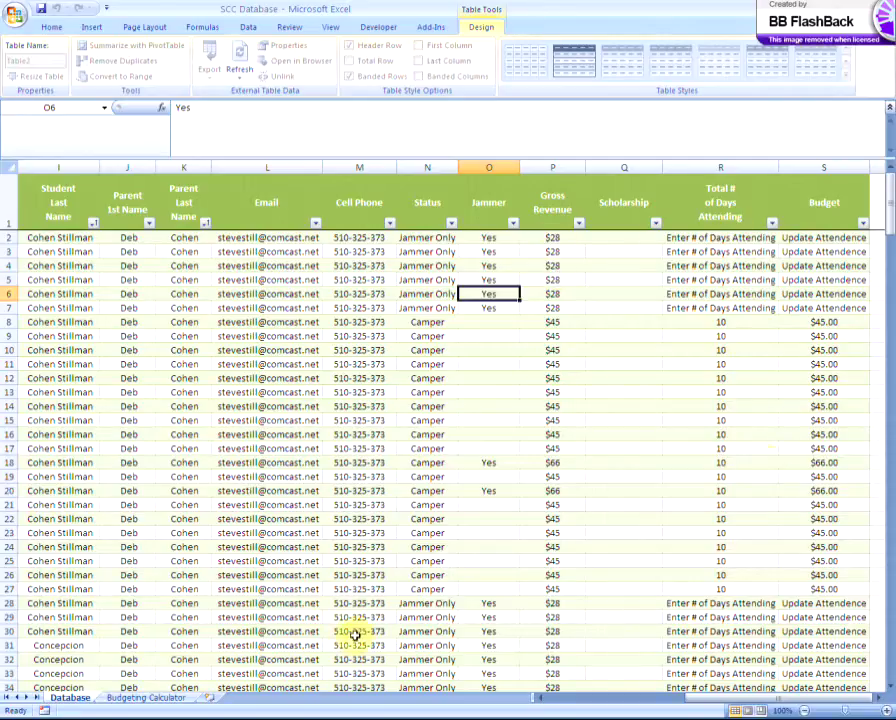
pyautogui.click(166, 702)
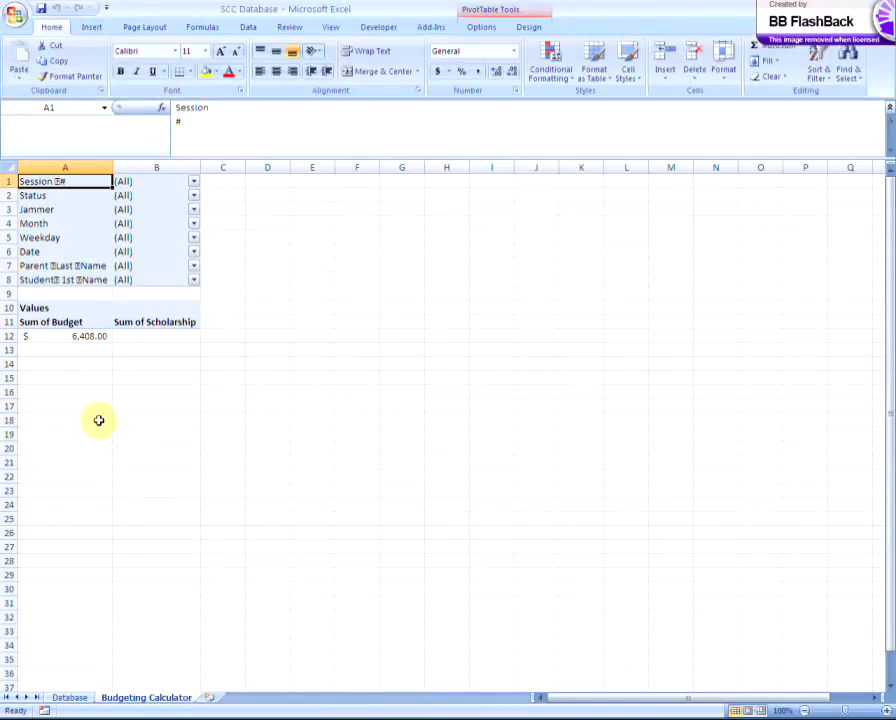
pyautogui.moveTo(450, 713)
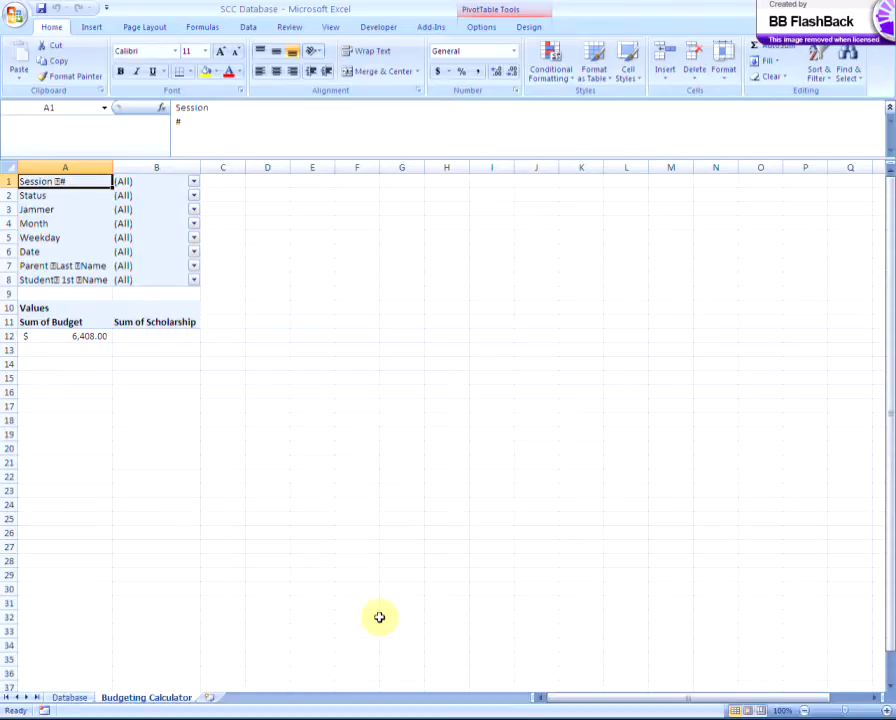
pyautogui.moveTo(400, 714)
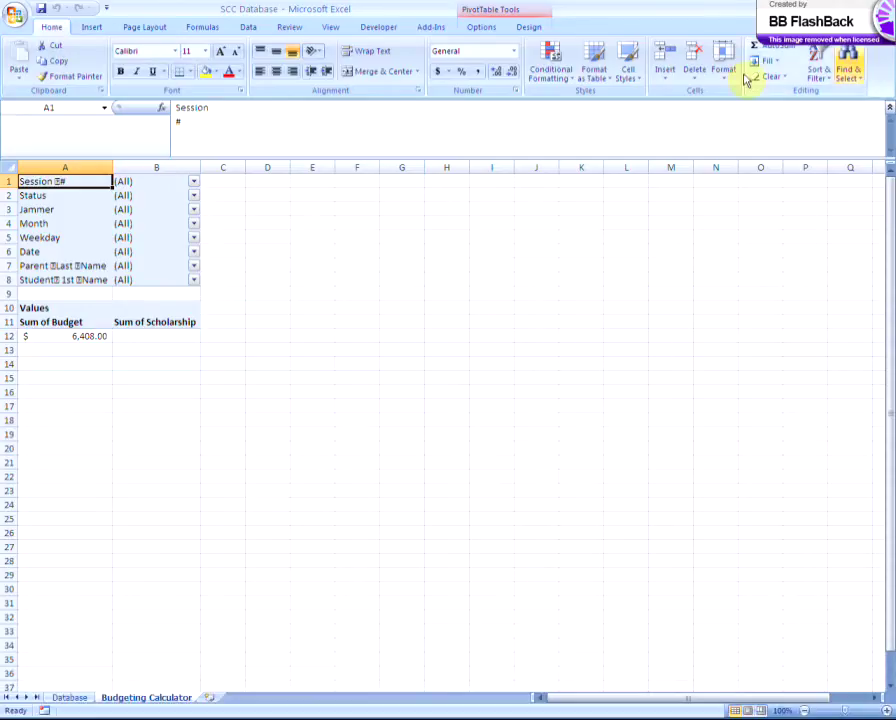
pyautogui.moveTo(876, 710)
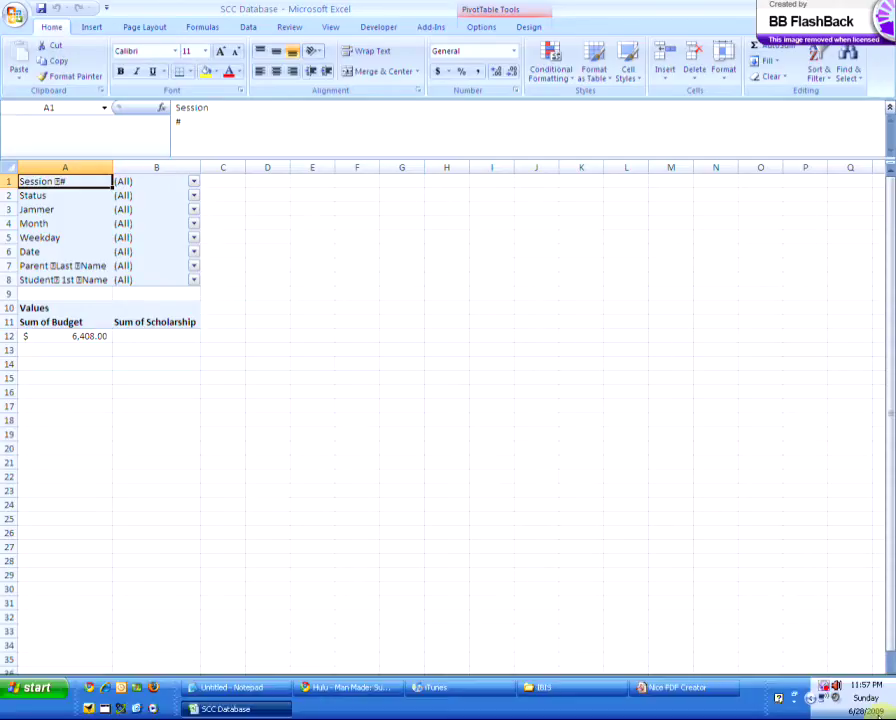
pyautogui.rightClick(828, 686)
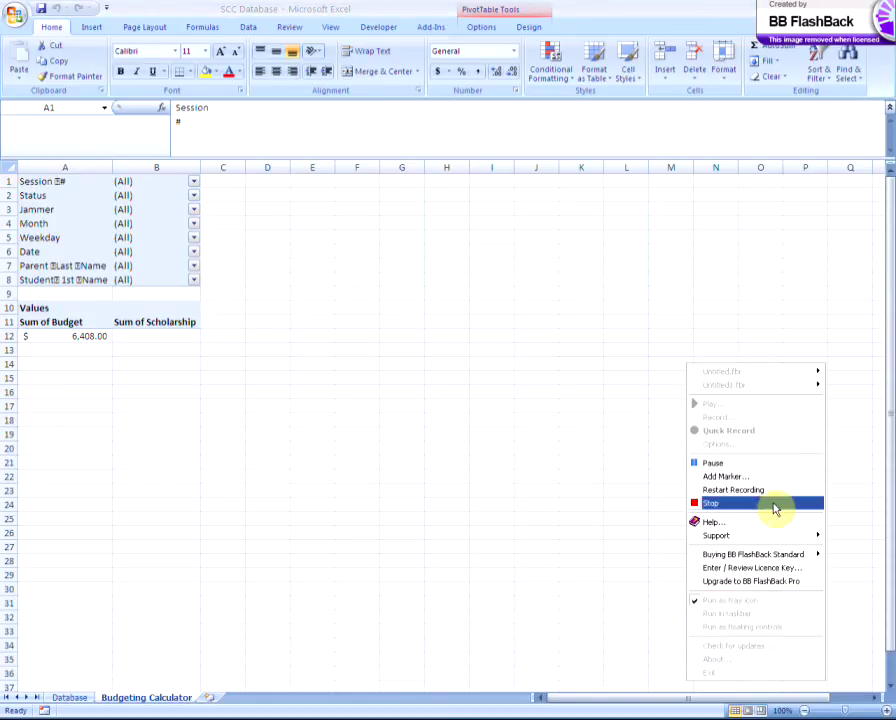